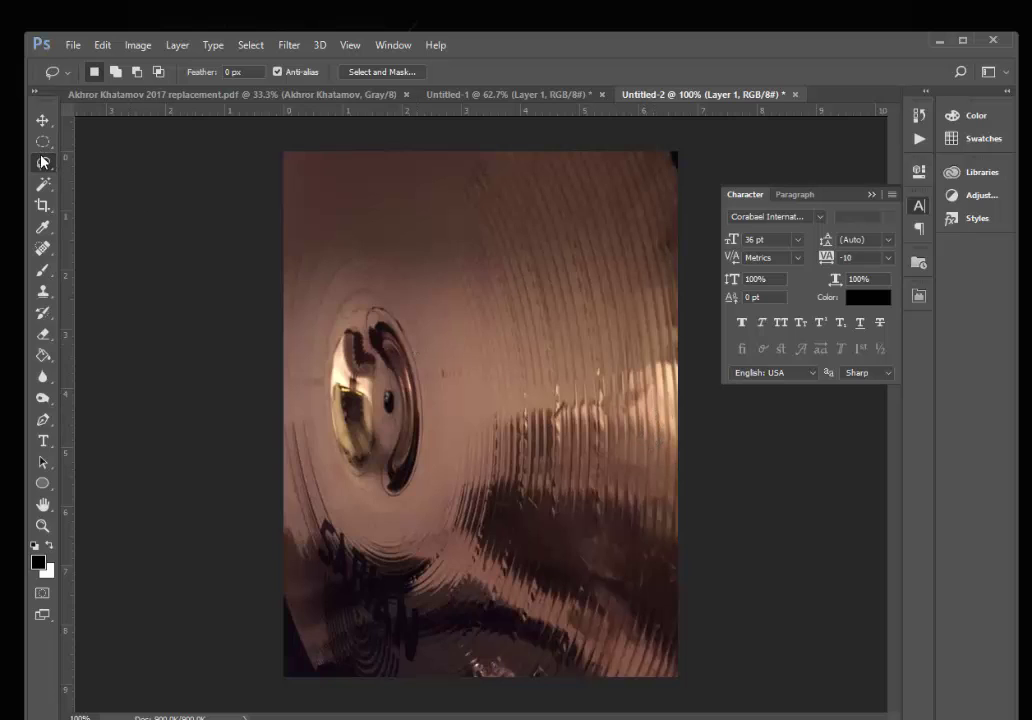
Lasso the cymbal bell, feather it 67.7 px, brighten it with the Levels white input, then deselect.
{"action": "mouse_move", "coordinate": [331, 195]}
{"action": "left_mouse_down"}
{"action": "mouse_move", "coordinate": [537, 318]}
{"action": "mouse_move", "coordinate": [553, 555]}
{"action": "mouse_move", "coordinate": [410, 638]}
{"action": "mouse_move", "coordinate": [268, 530]}
{"action": "mouse_move", "coordinate": [300, 250]}
{"action": "mouse_move", "coordinate": [426, 220]}
{"action": "mouse_move", "coordinate": [575, 430]}
{"action": "mouse_move", "coordinate": [487, 666]}
{"action": "mouse_move", "coordinate": [305, 570]}
{"action": "mouse_move", "coordinate": [288, 300]}
{"action": "mouse_move", "coordinate": [385, 203]}
{"action": "mouse_move", "coordinate": [405, 205]}
{"action": "left_mouse_up"}
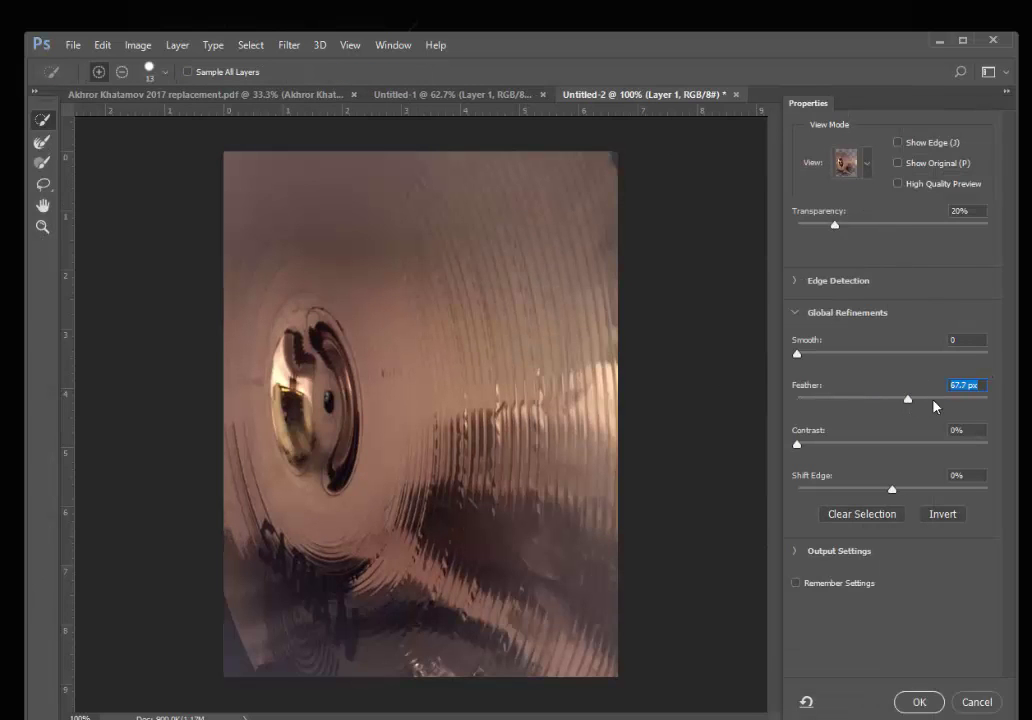
{"action": "left_click", "coordinate": [919, 702]}
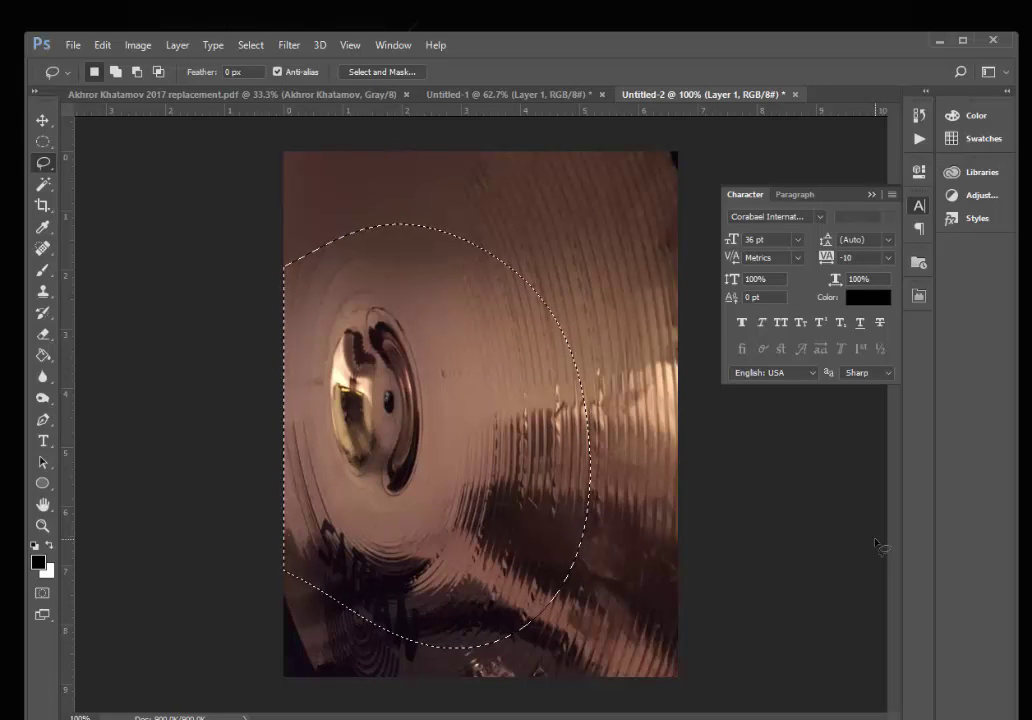
{"action": "key", "text": "ctrl+l"}
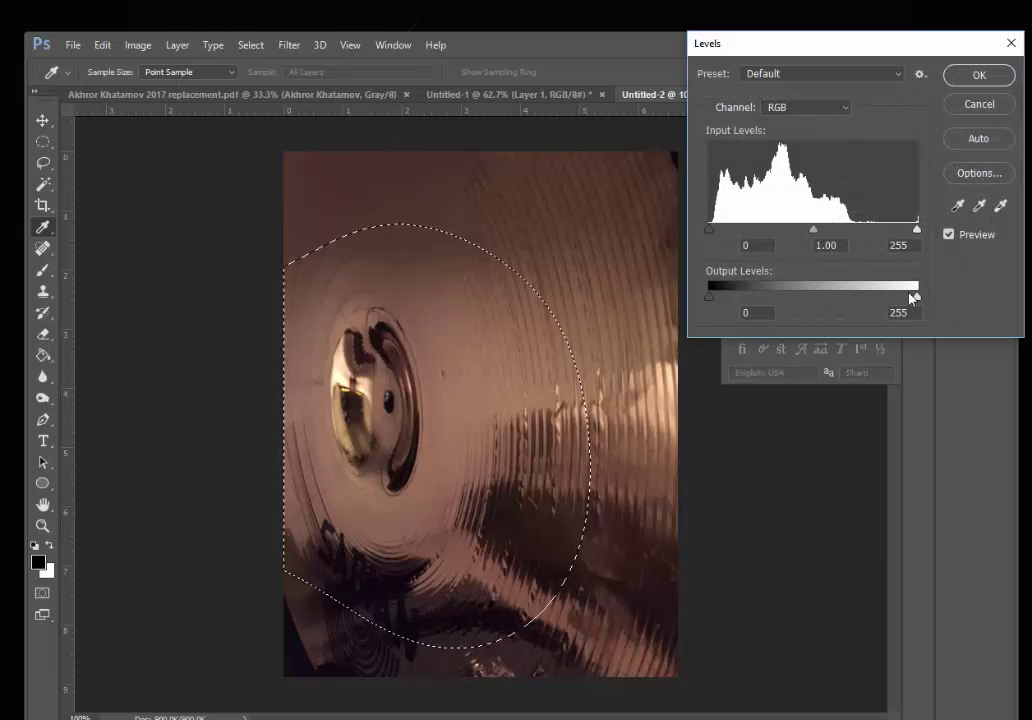
{"action": "left_click_drag", "start_coordinate": [917, 230], "coordinate": [864, 244]}
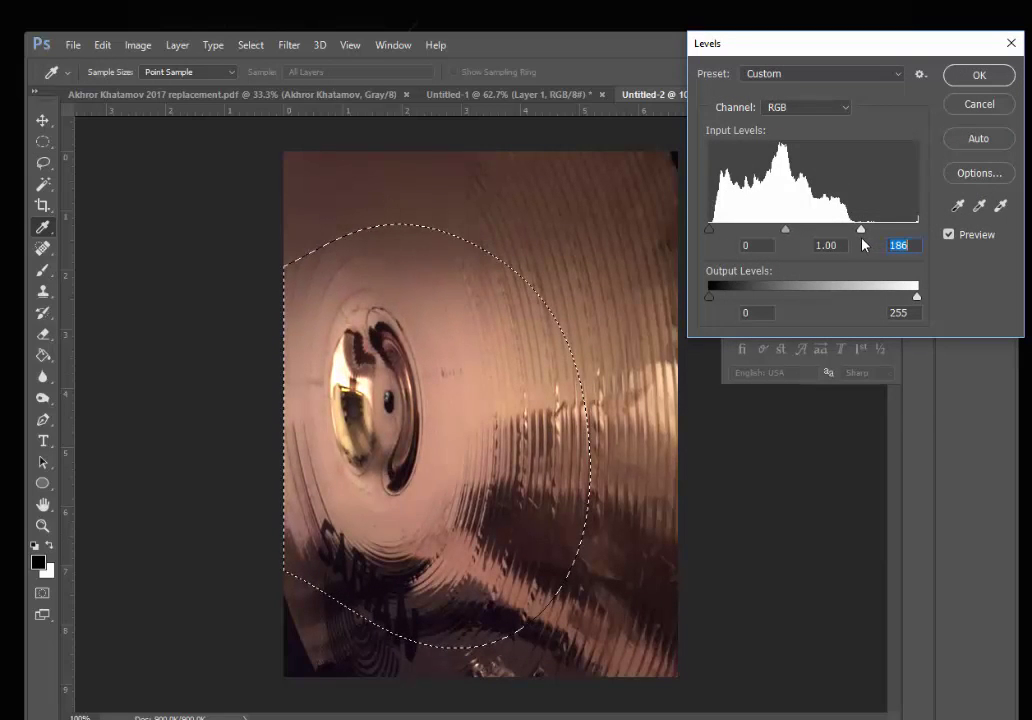
{"action": "left_click", "coordinate": [1004, 77]}
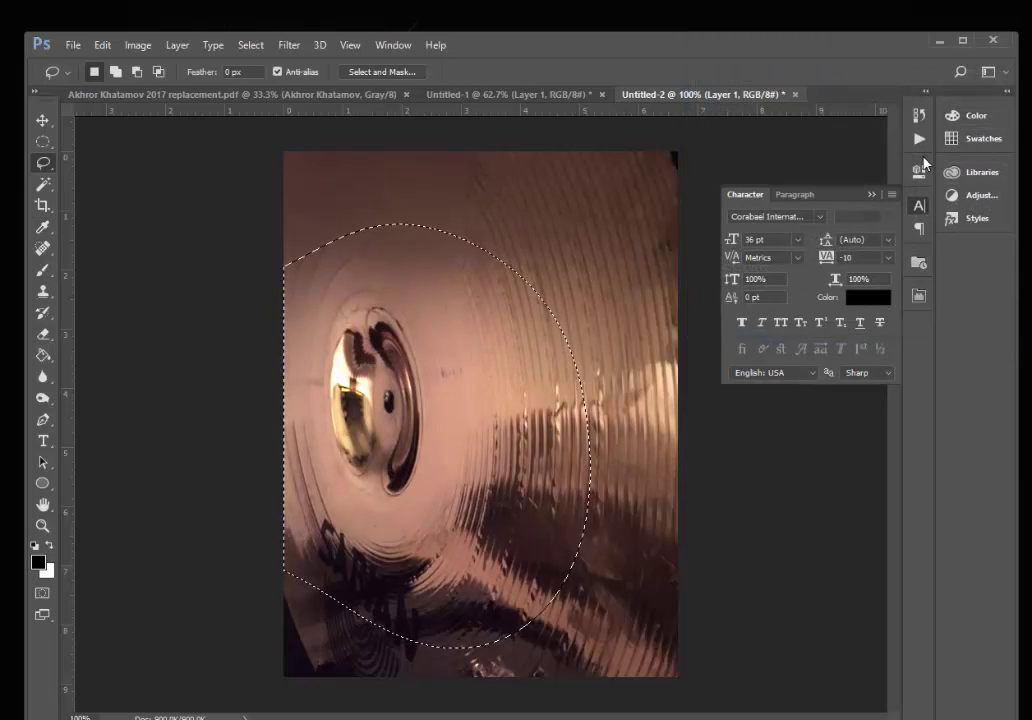
{"action": "key", "text": "ctrl+d"}
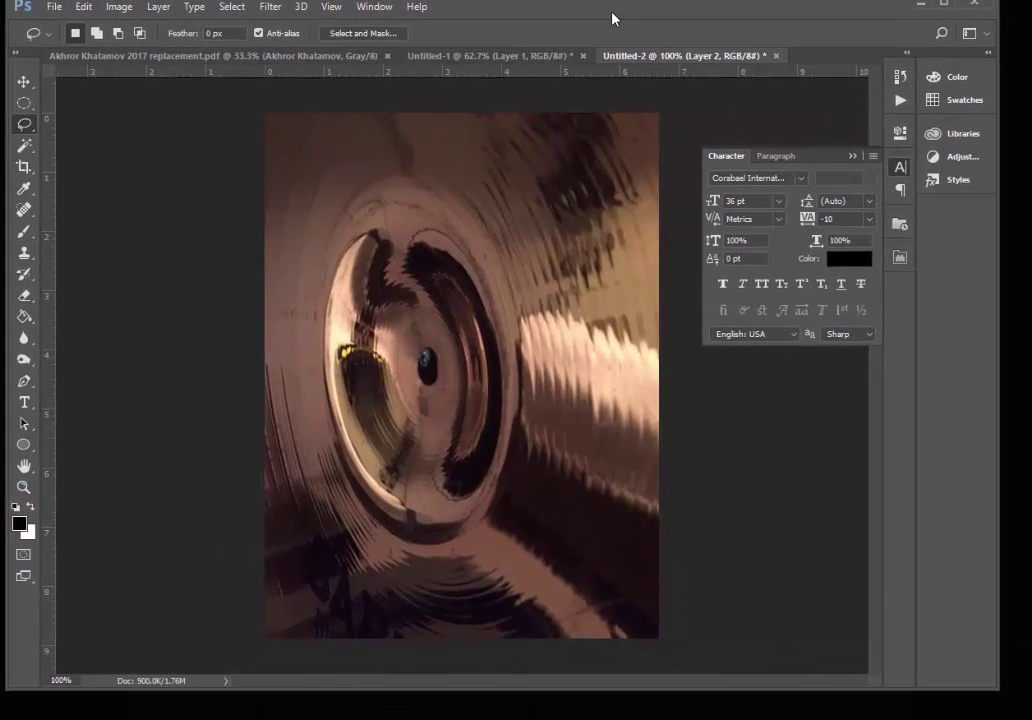
Try a Levels brightening on the whole image, then cancel it.
{"action": "key", "text": "ctrl+l"}
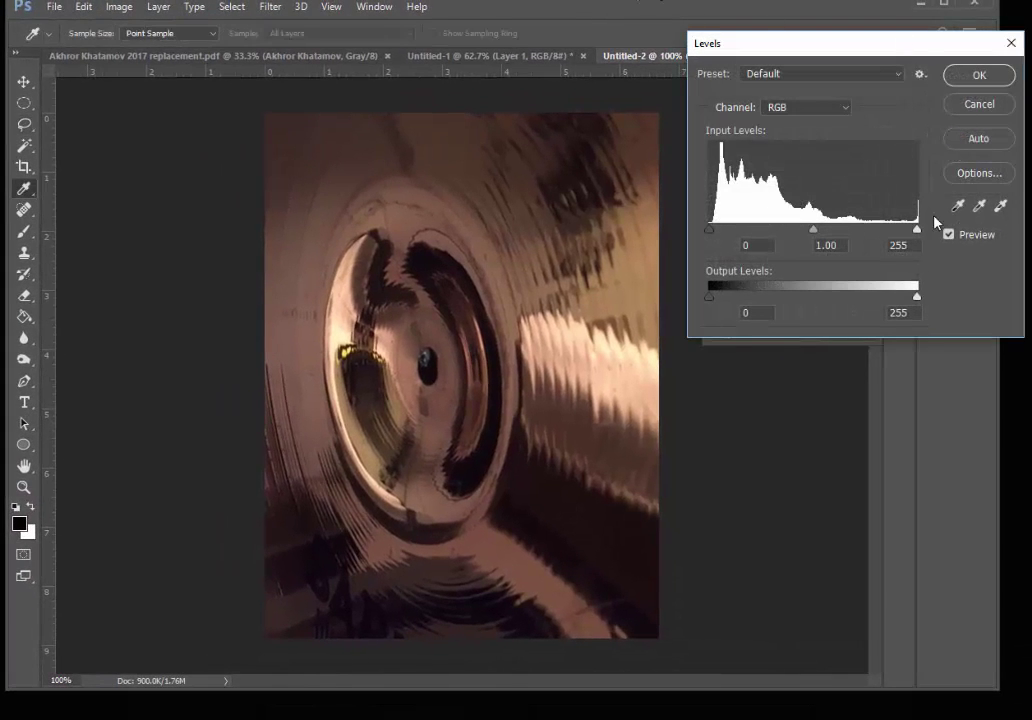
{"action": "left_click_drag", "start_coordinate": [917, 229], "coordinate": [883, 230]}
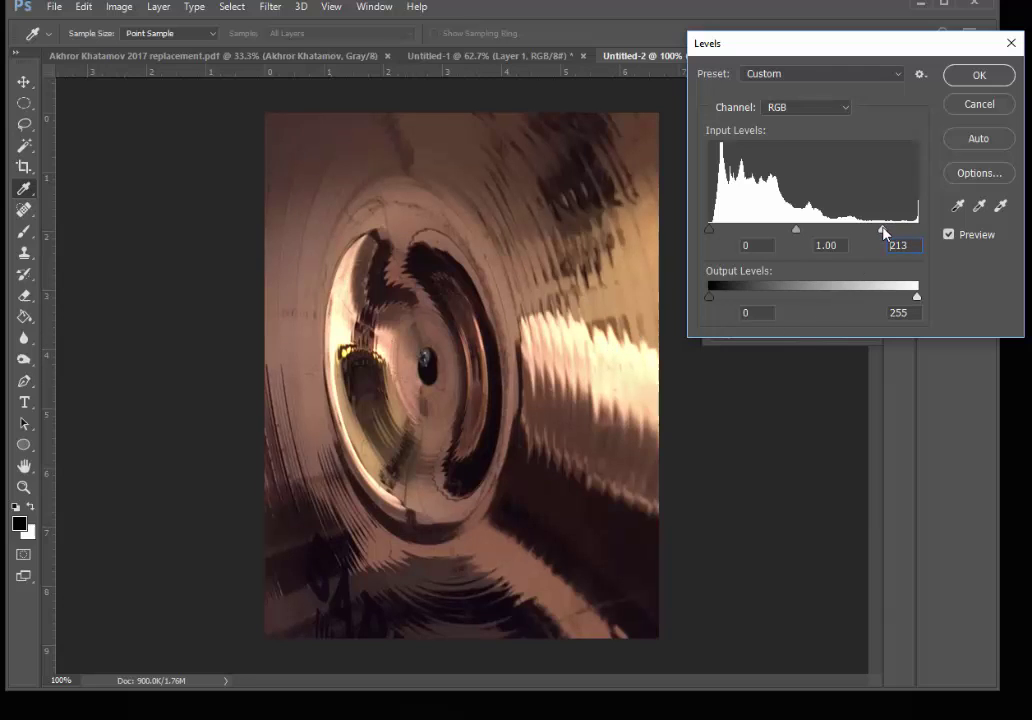
{"action": "left_click_drag", "start_coordinate": [885, 230], "coordinate": [917, 231]}
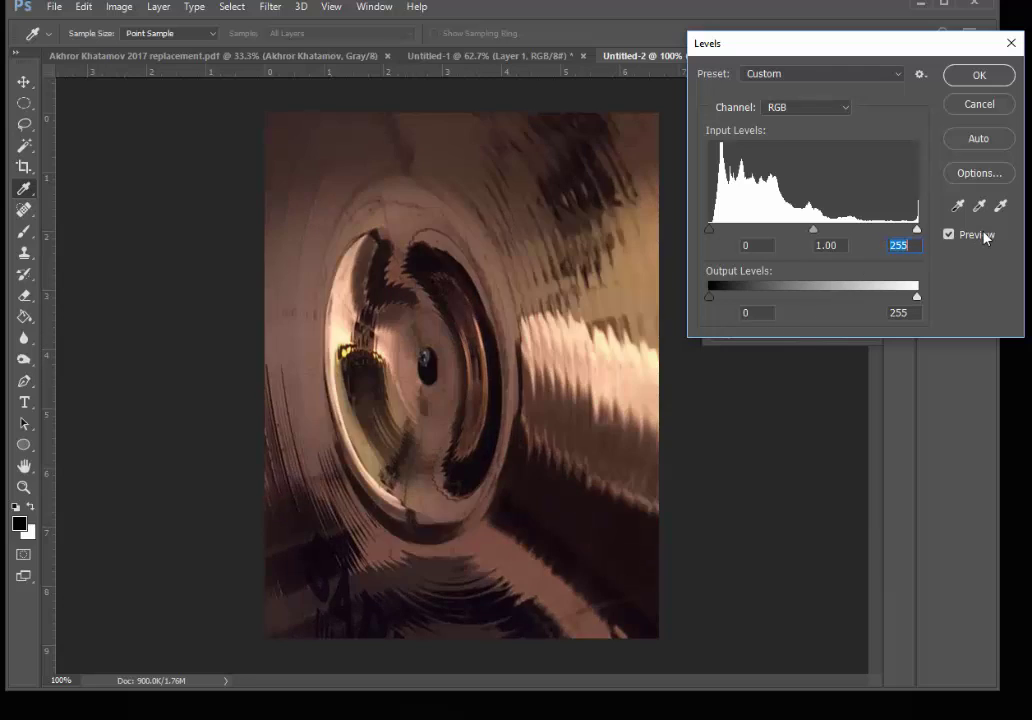
{"action": "left_click", "coordinate": [1004, 105]}
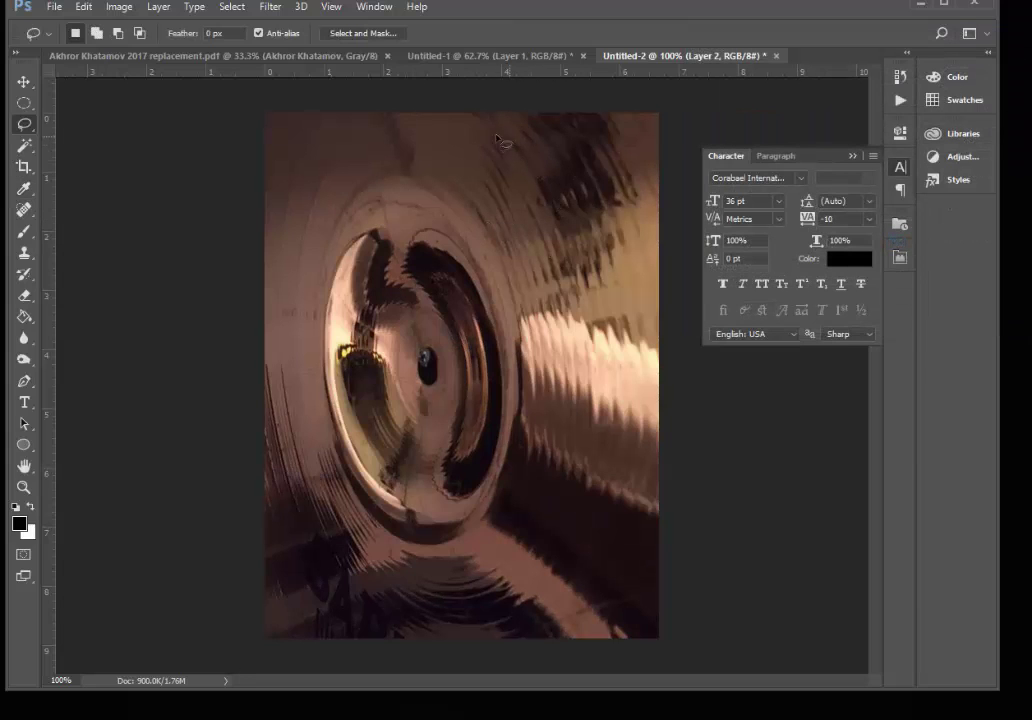
Lasso the swirl's centre and left side and feather the selection by 67.7 px.
{"action": "mouse_move", "coordinate": [494, 132]}
{"action": "left_mouse_down"}
{"action": "mouse_move", "coordinate": [407, 138]}
{"action": "mouse_move", "coordinate": [297, 213]}
{"action": "mouse_move", "coordinate": [280, 342]}
{"action": "mouse_move", "coordinate": [302, 490]}
{"action": "mouse_move", "coordinate": [359, 575]}
{"action": "mouse_move", "coordinate": [462, 610]}
{"action": "mouse_move", "coordinate": [528, 576]}
{"action": "mouse_move", "coordinate": [558, 505]}
{"action": "mouse_move", "coordinate": [540, 447]}
{"action": "mouse_move", "coordinate": [550, 366]}
{"action": "mouse_move", "coordinate": [574, 325]}
{"action": "mouse_move", "coordinate": [603, 318]}
{"action": "mouse_move", "coordinate": [638, 288]}
{"action": "mouse_move", "coordinate": [632, 207]}
{"action": "mouse_move", "coordinate": [557, 132]}
{"action": "mouse_move", "coordinate": [482, 128]}
{"action": "left_mouse_up"}
{"action": "left_click", "coordinate": [397, 34]}
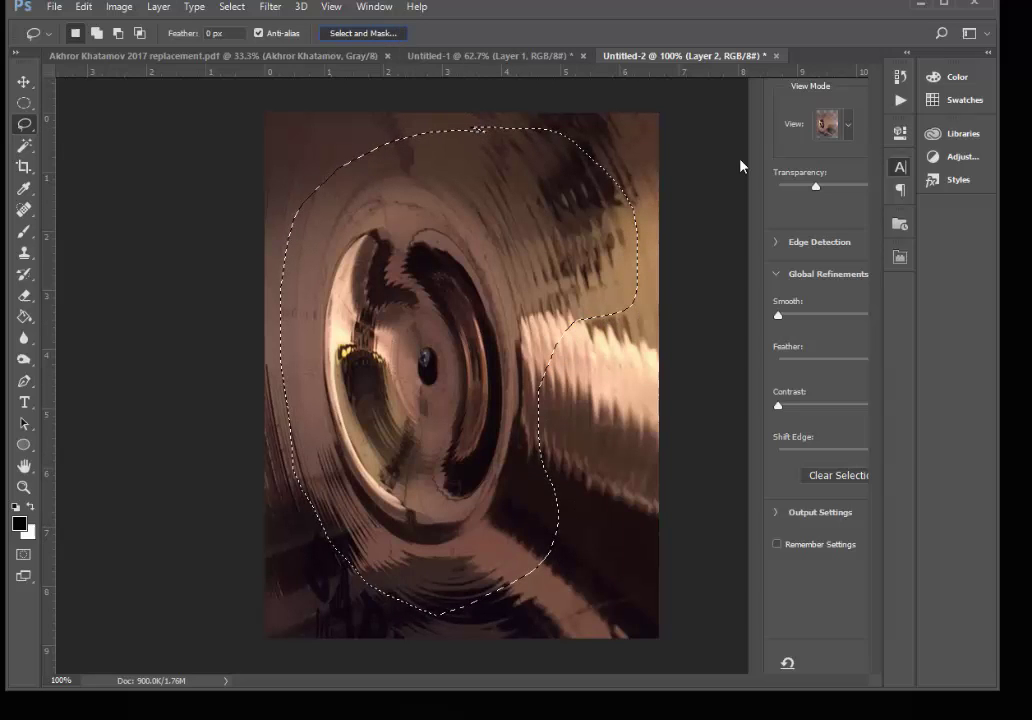
{"action": "left_click_drag", "start_coordinate": [778, 360], "coordinate": [890, 361]}
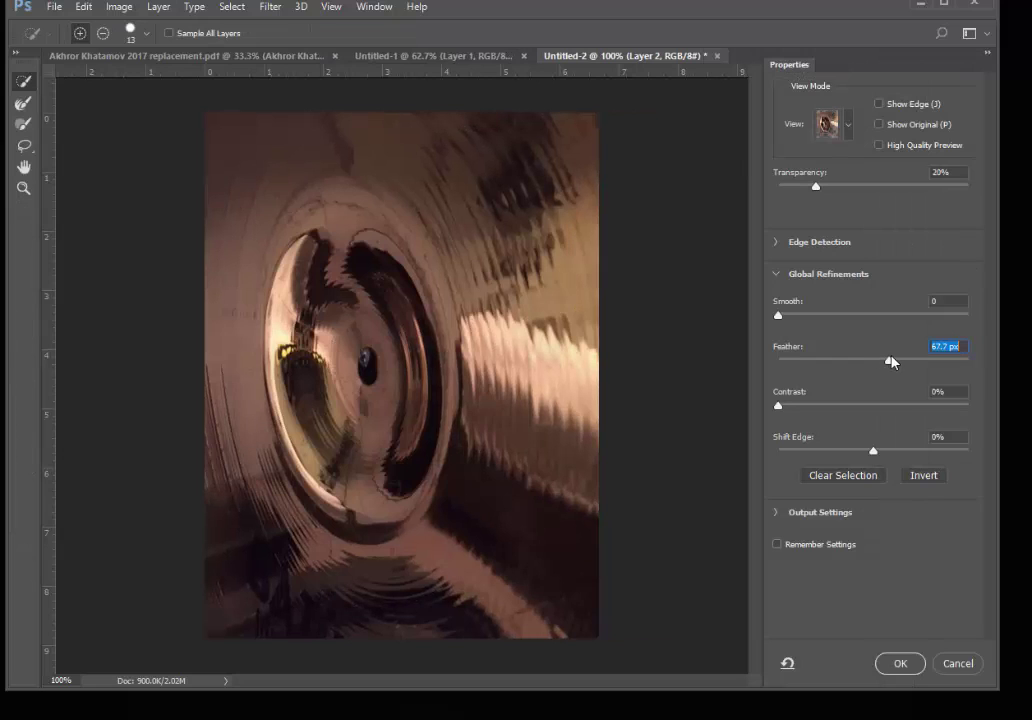
{"action": "left_click", "coordinate": [900, 664]}
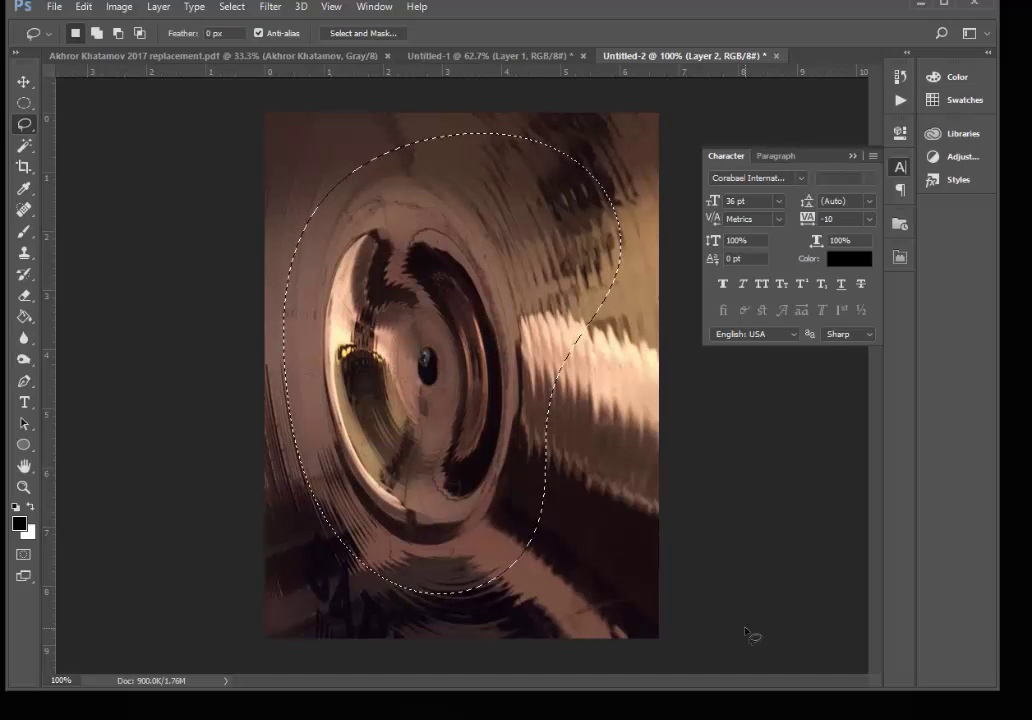
Brighten the selection with Levels white input 176 and collapse the Character panel.
{"action": "key", "text": "ctrl+d"}
{"action": "key", "text": "ctrl+l"}
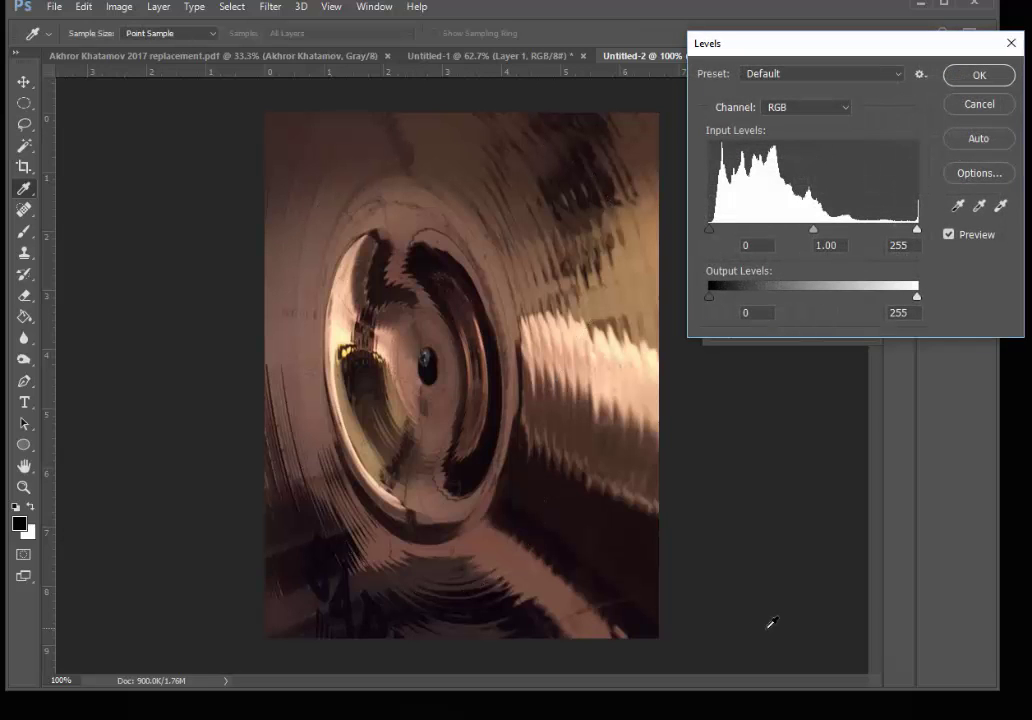
{"action": "left_click_drag", "start_coordinate": [918, 234], "coordinate": [841, 247]}
{"action": "left_click", "coordinate": [976, 77]}
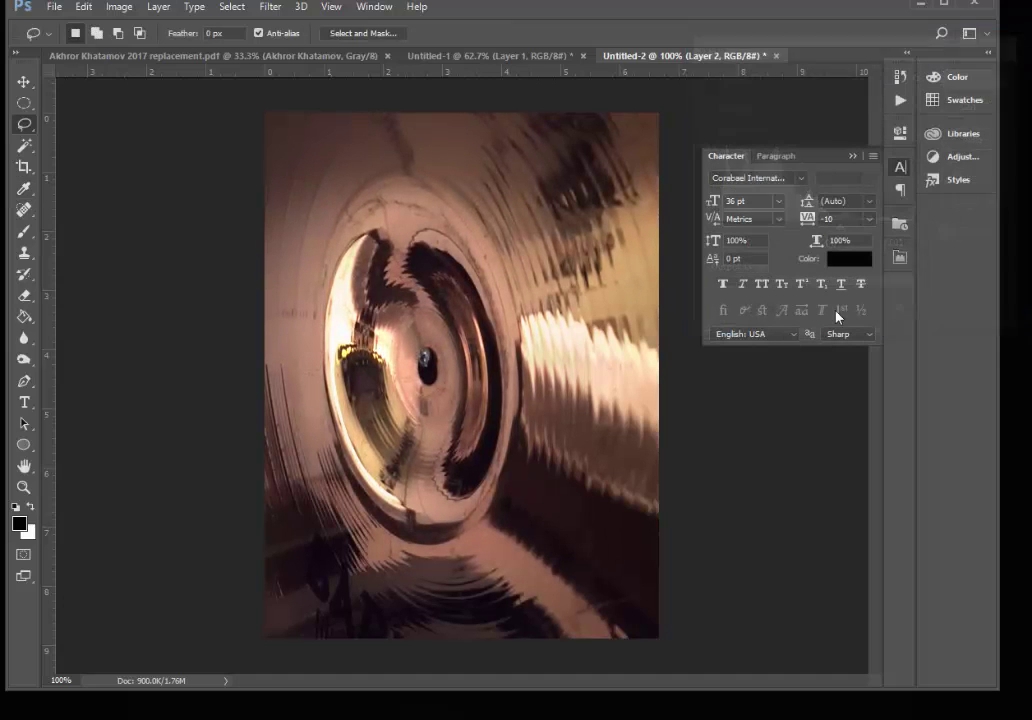
{"action": "left_click", "coordinate": [852, 156]}
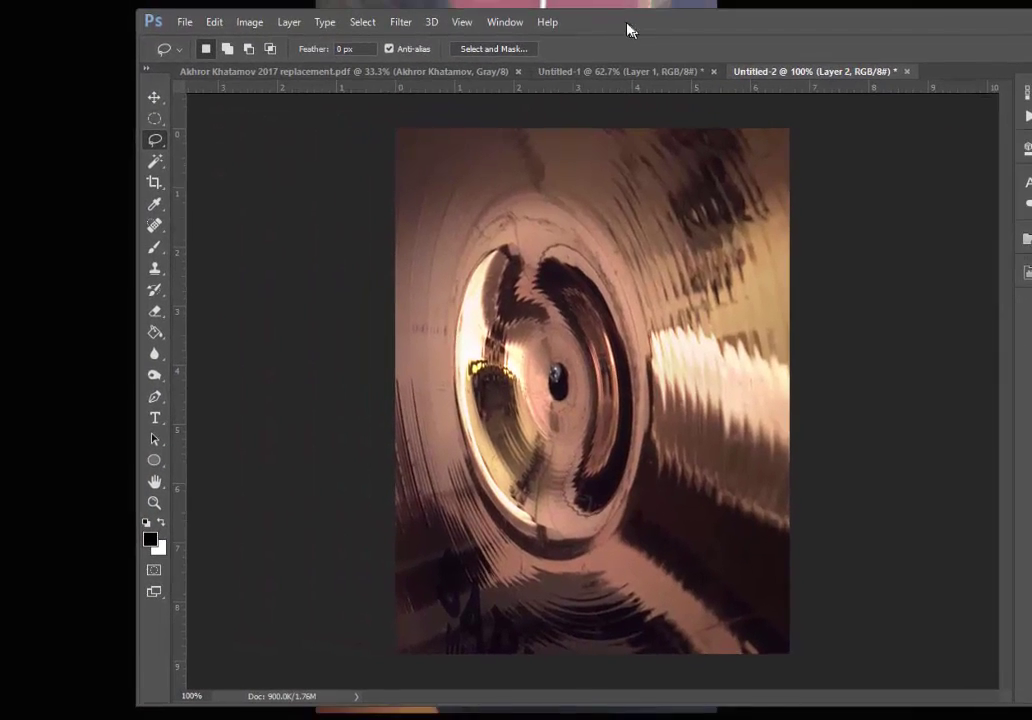
Close the certificate PDF document and switch to the Untitled-1 portrait.
{"action": "left_click", "coordinate": [351, 72]}
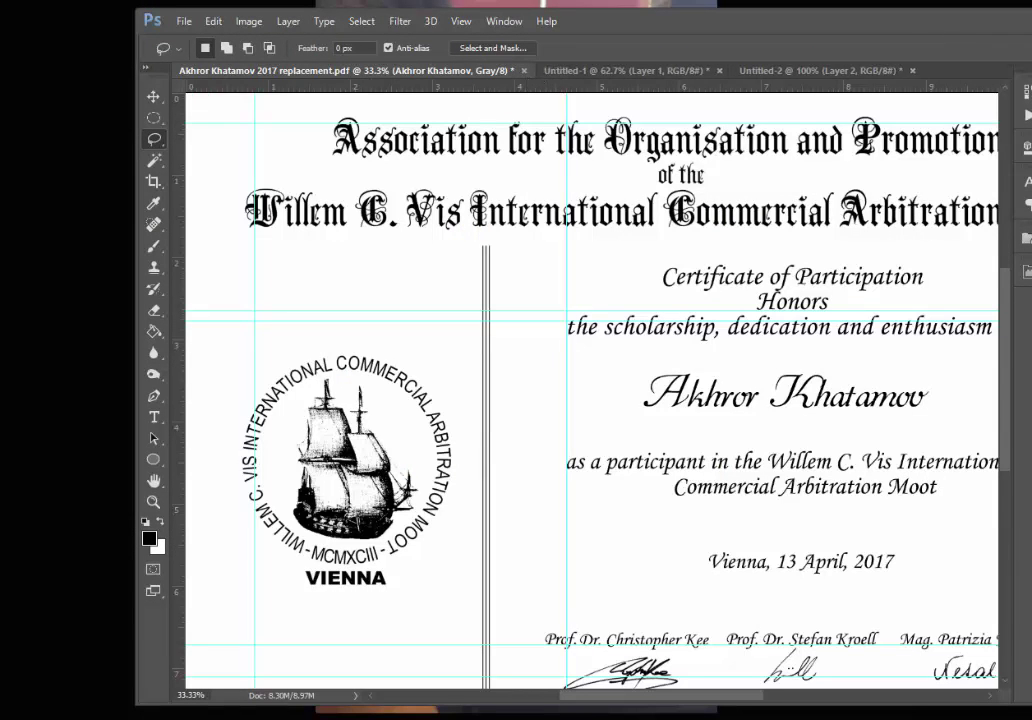
{"action": "key", "text": "ctrl+w"}
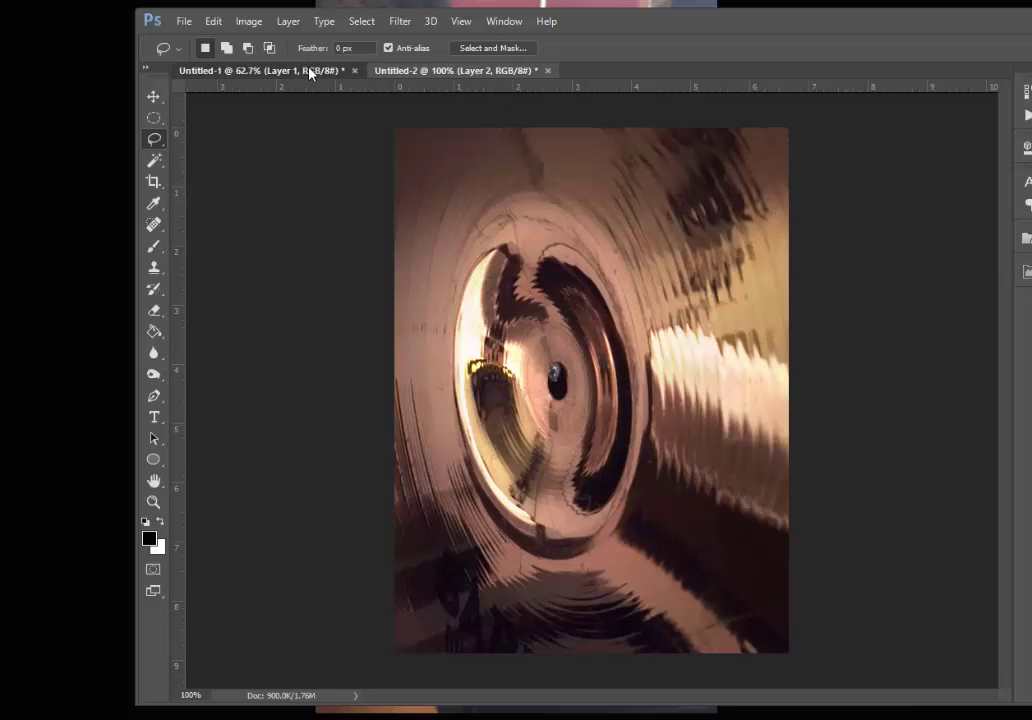
{"action": "left_click", "coordinate": [310, 71]}
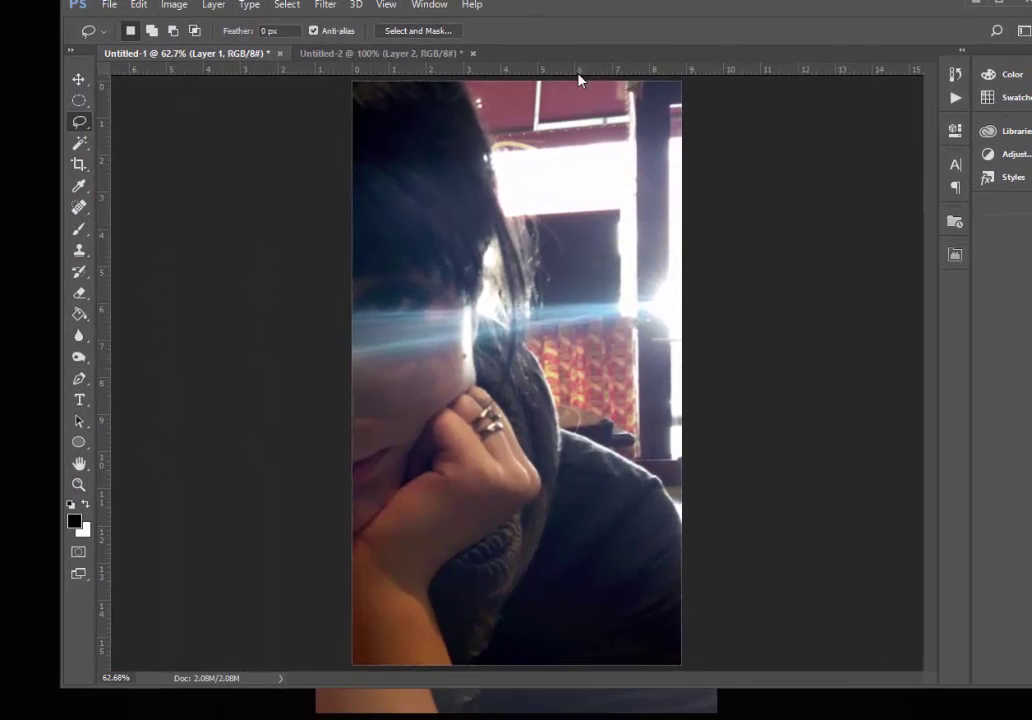
Revert Untitled-1 to its Paste history state, then collapse the History panel.
{"action": "left_click", "coordinate": [955, 74]}
{"action": "left_click", "coordinate": [884, 136]}
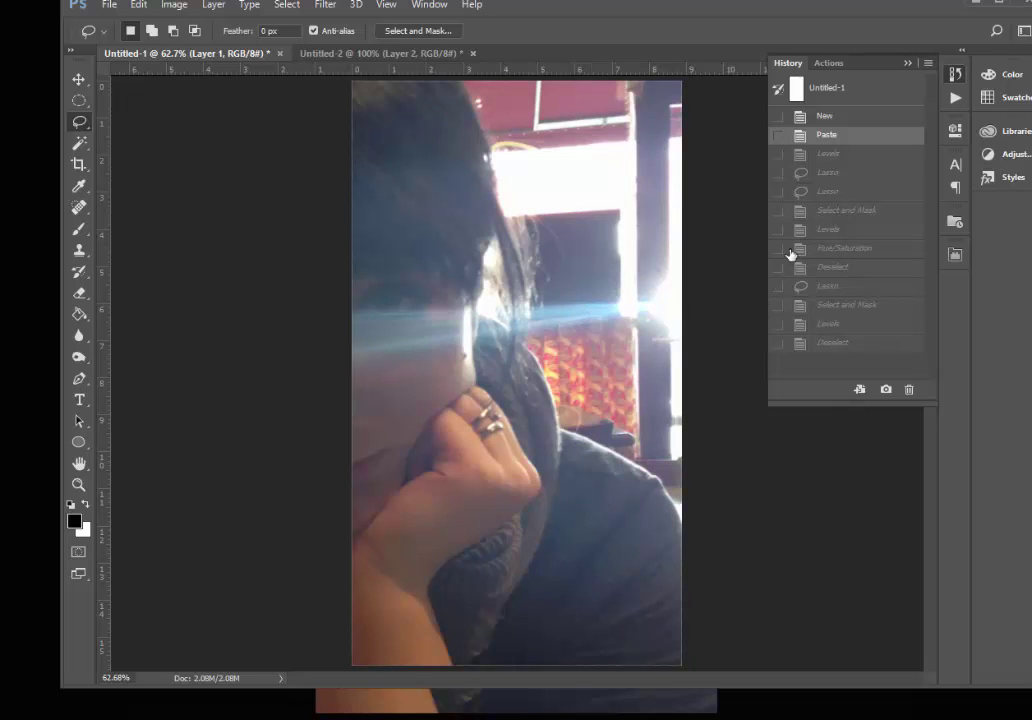
{"action": "left_click", "coordinate": [845, 155]}
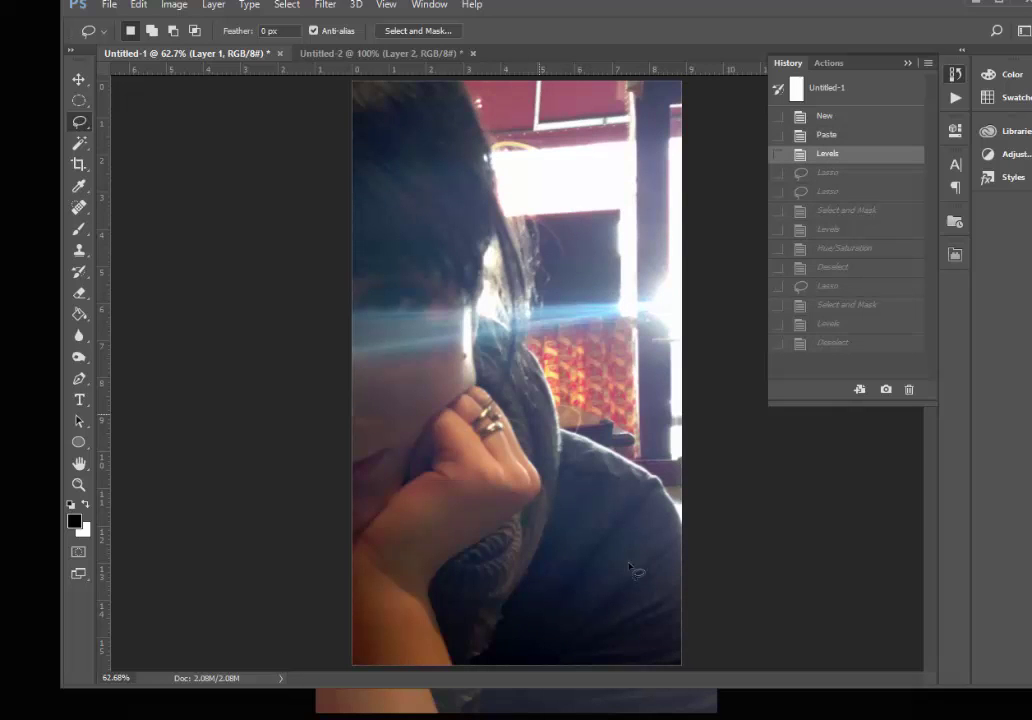
{"action": "left_click", "coordinate": [830, 135]}
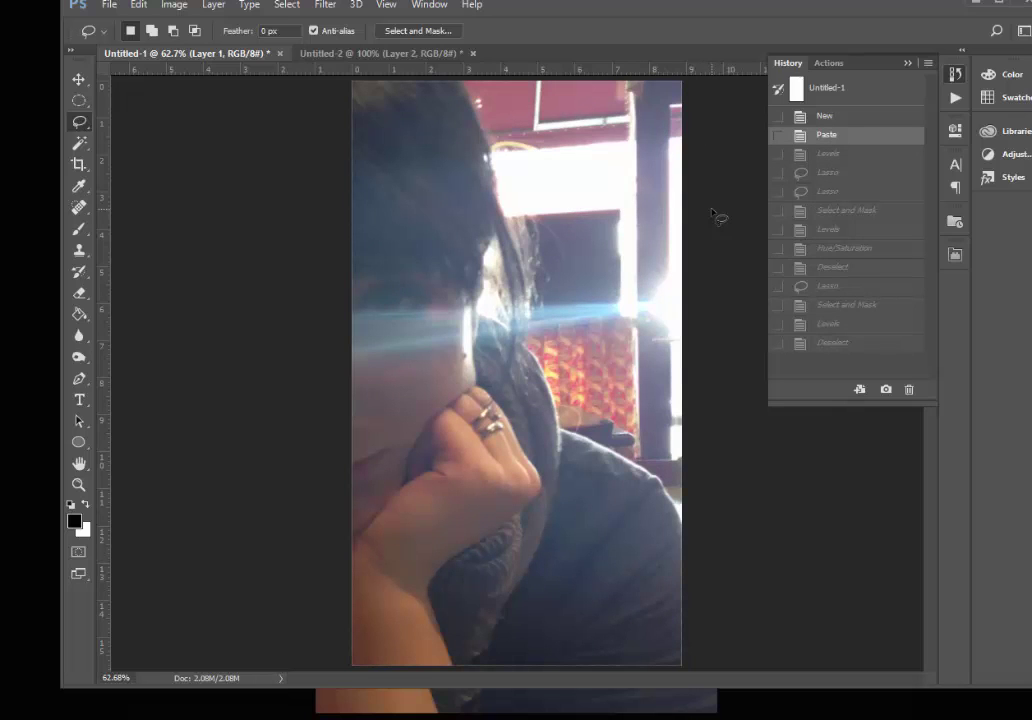
{"action": "left_click", "coordinate": [894, 104]}
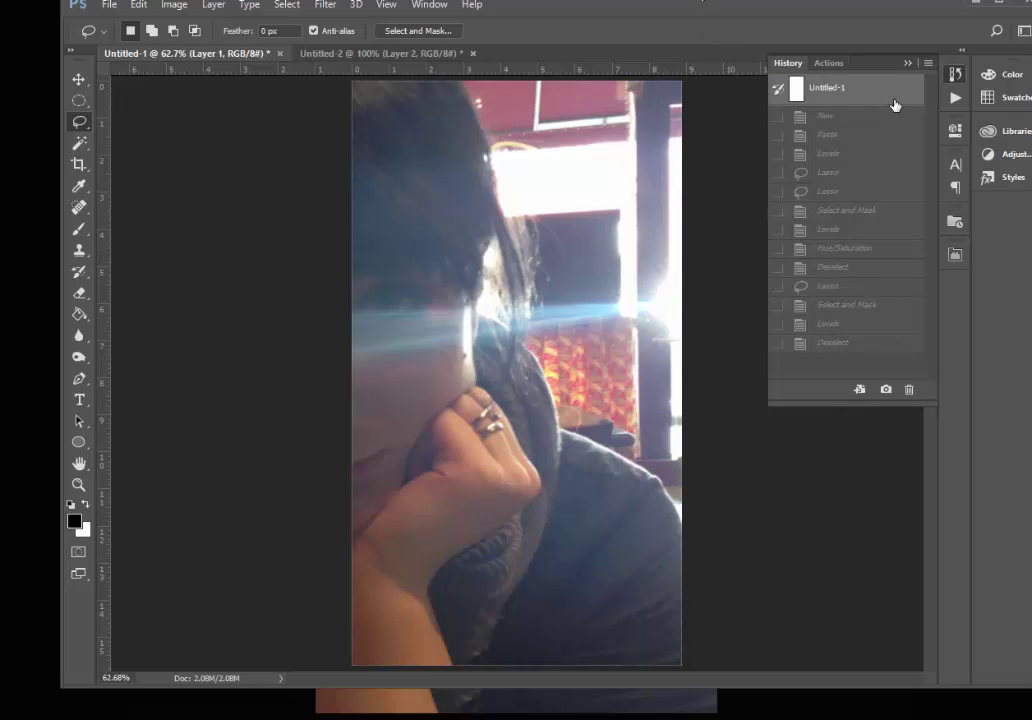
{"action": "left_click", "coordinate": [854, 118]}
{"action": "left_click", "coordinate": [853, 135]}
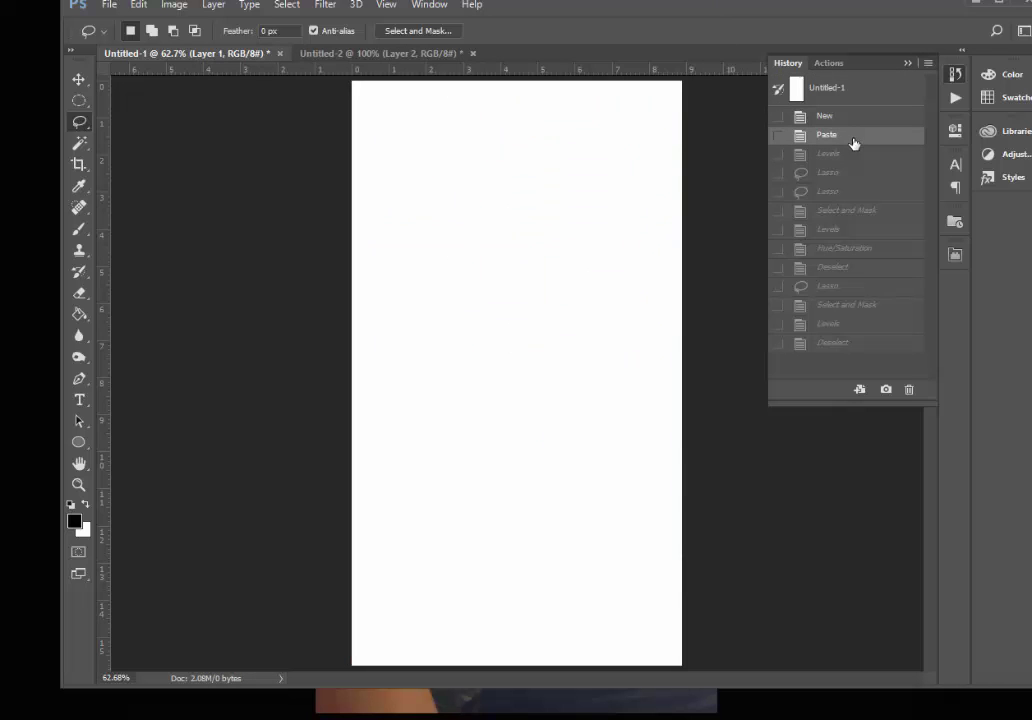
{"action": "left_click", "coordinate": [908, 63]}
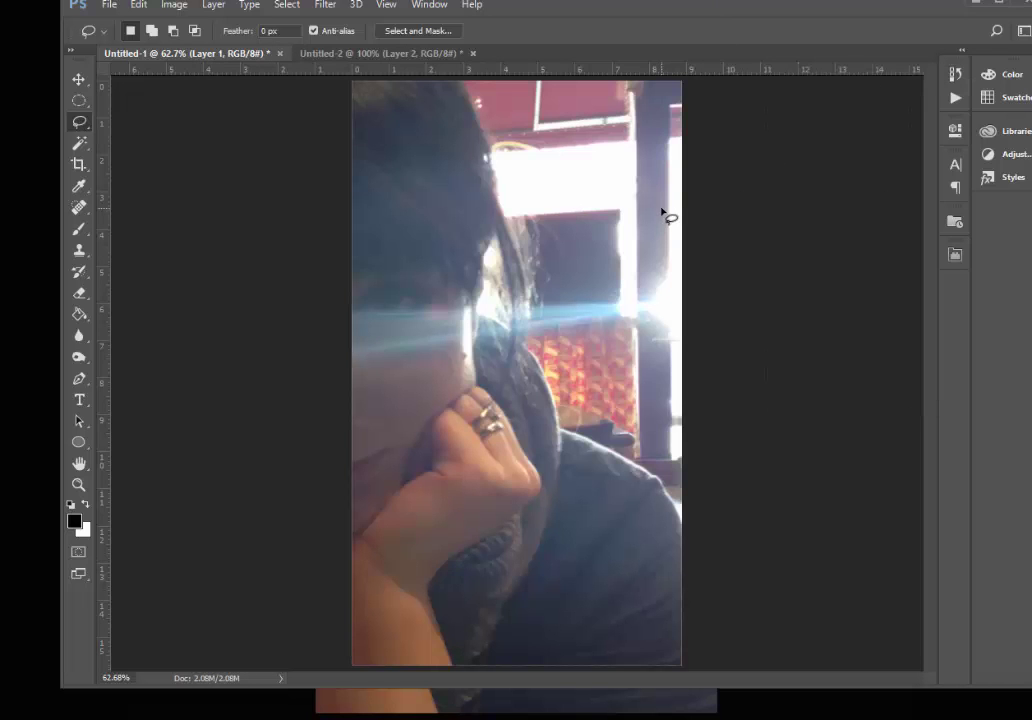
Deepen the whole photo's blacks with Levels black input 35.
{"action": "key", "text": "ctrl+l"}
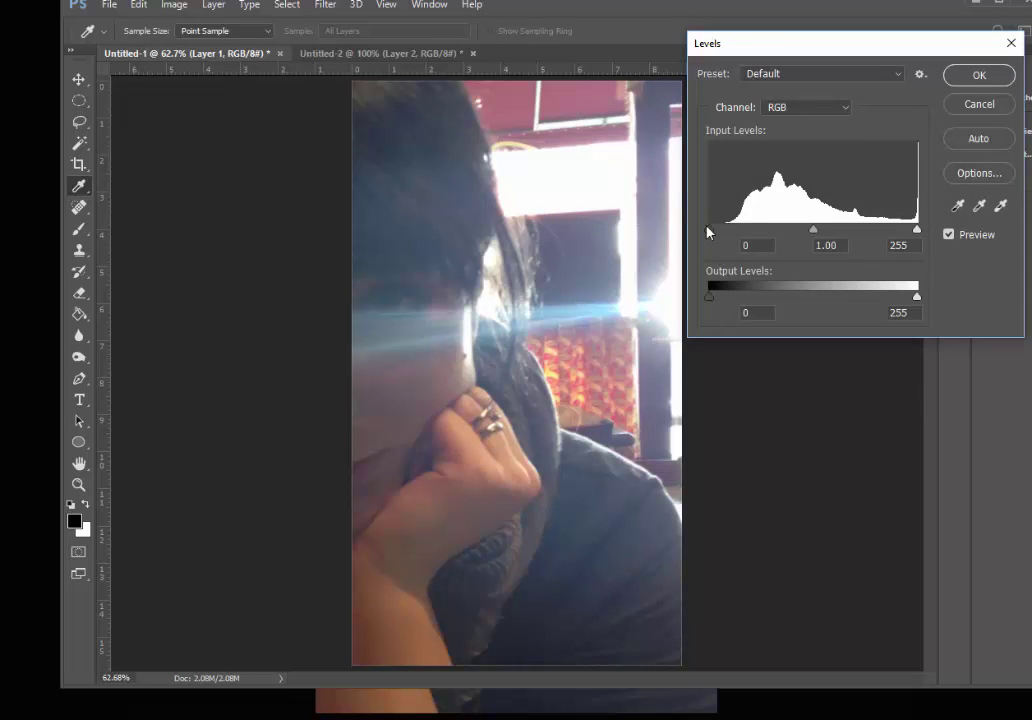
{"action": "left_click_drag", "start_coordinate": [711, 234], "coordinate": [726, 236]}
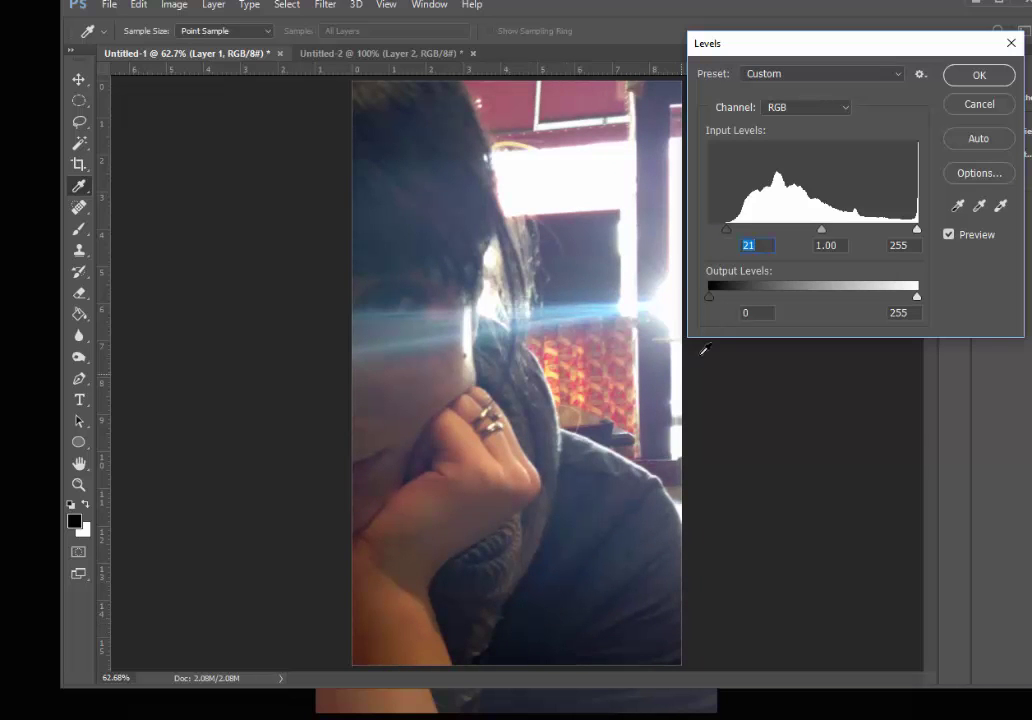
{"action": "type", "text": "35"}
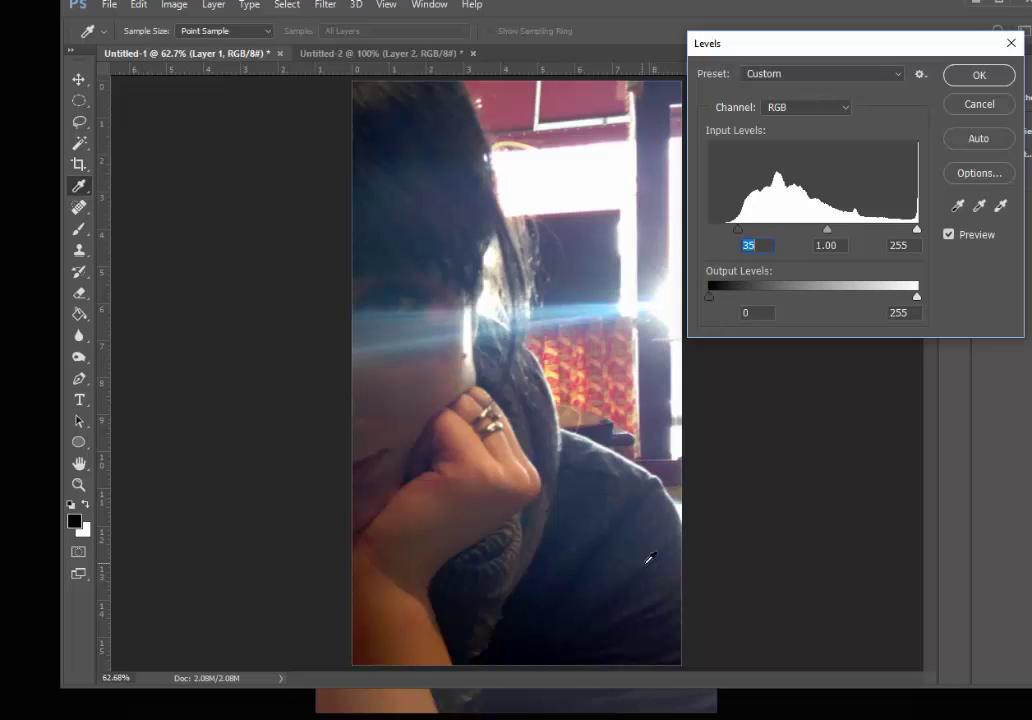
{"action": "left_click", "coordinate": [980, 76]}
Lasso the bottom strip, invert the selection, and feather it by 42.4 px.
{"action": "key", "text": "l"}
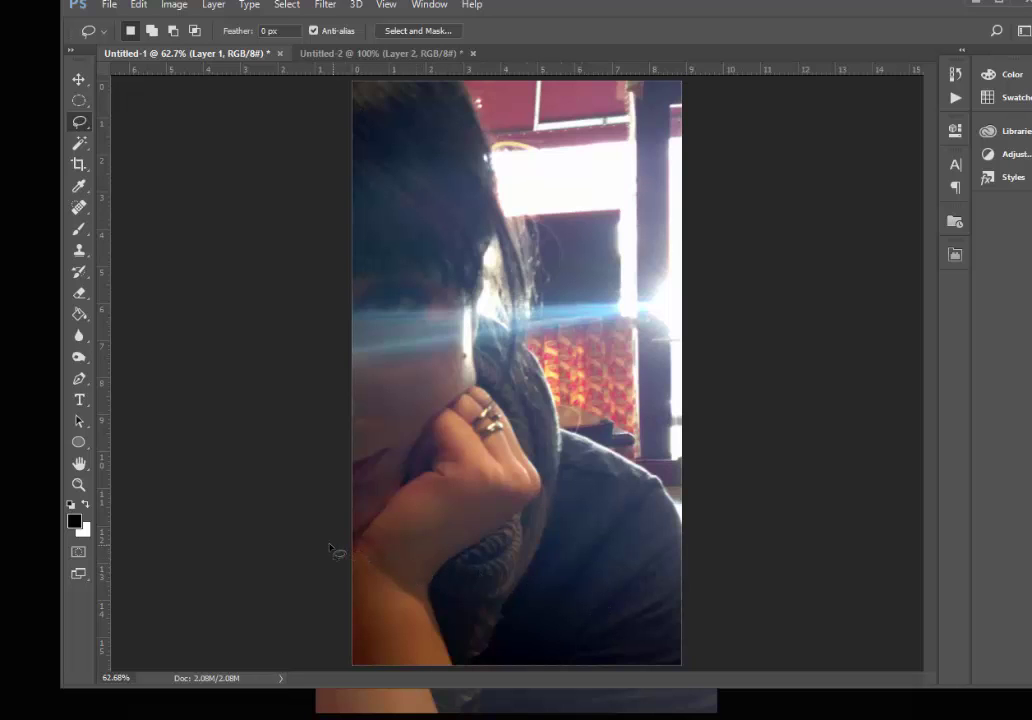
{"action": "mouse_move", "coordinate": [341, 553]}
{"action": "left_mouse_down"}
{"action": "mouse_move", "coordinate": [680, 604]}
{"action": "mouse_move", "coordinate": [739, 667]}
{"action": "mouse_move", "coordinate": [236, 556]}
{"action": "mouse_move", "coordinate": [300, 485]}
{"action": "left_mouse_up"}
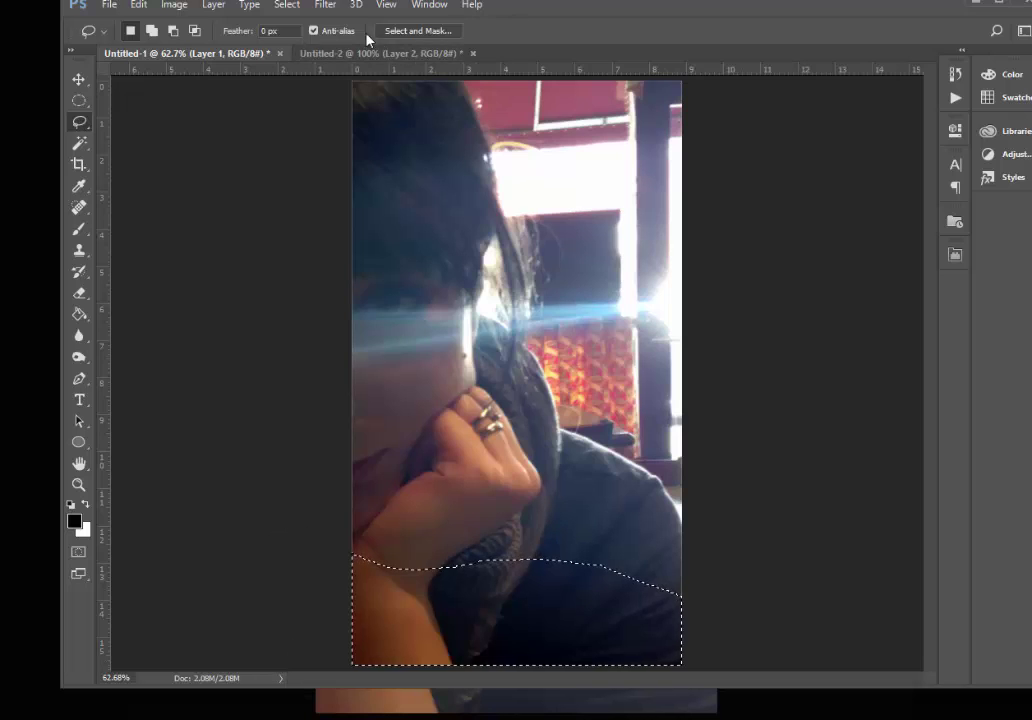
{"action": "left_click", "coordinate": [290, 5]}
{"action": "left_click", "coordinate": [334, 69]}
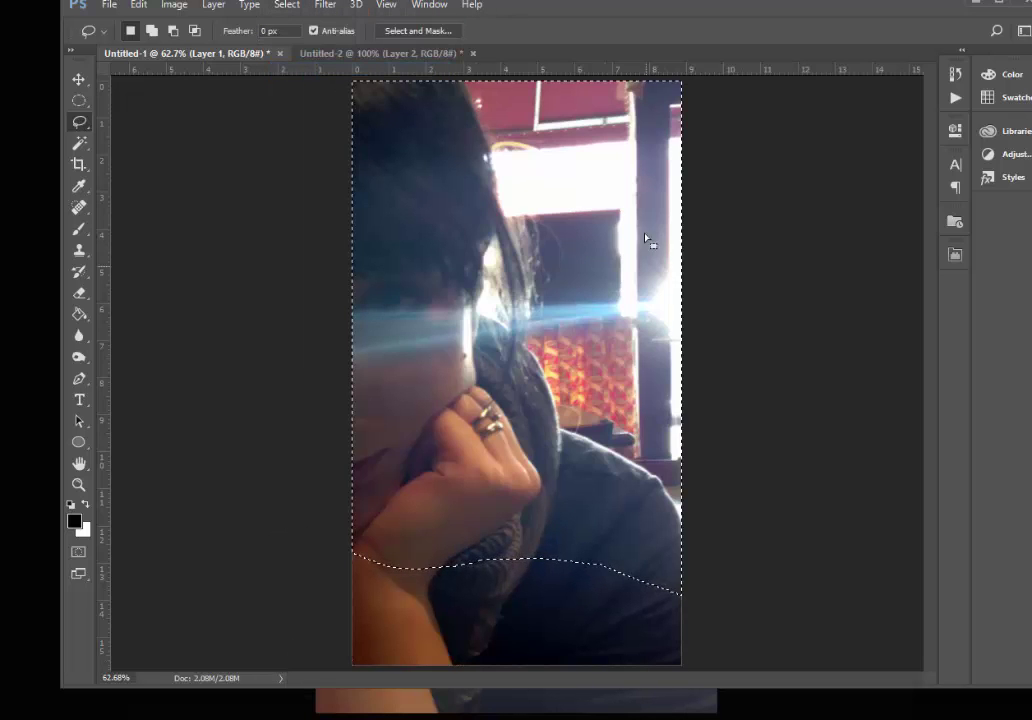
{"action": "left_click", "coordinate": [397, 31]}
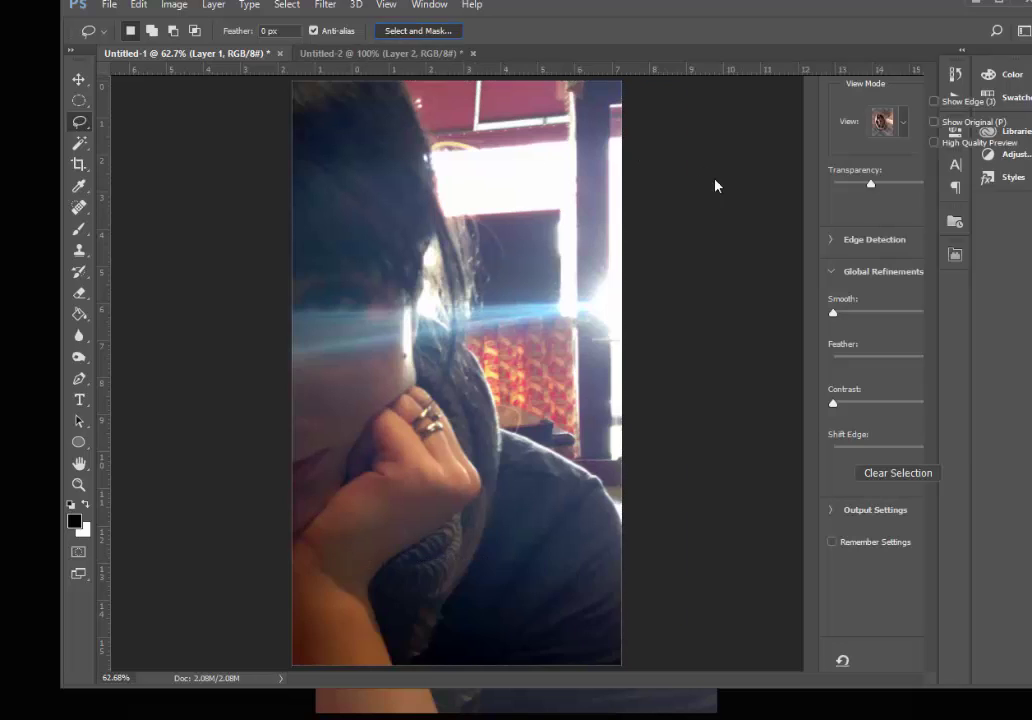
{"action": "left_click_drag", "start_coordinate": [907, 365], "coordinate": [933, 373]}
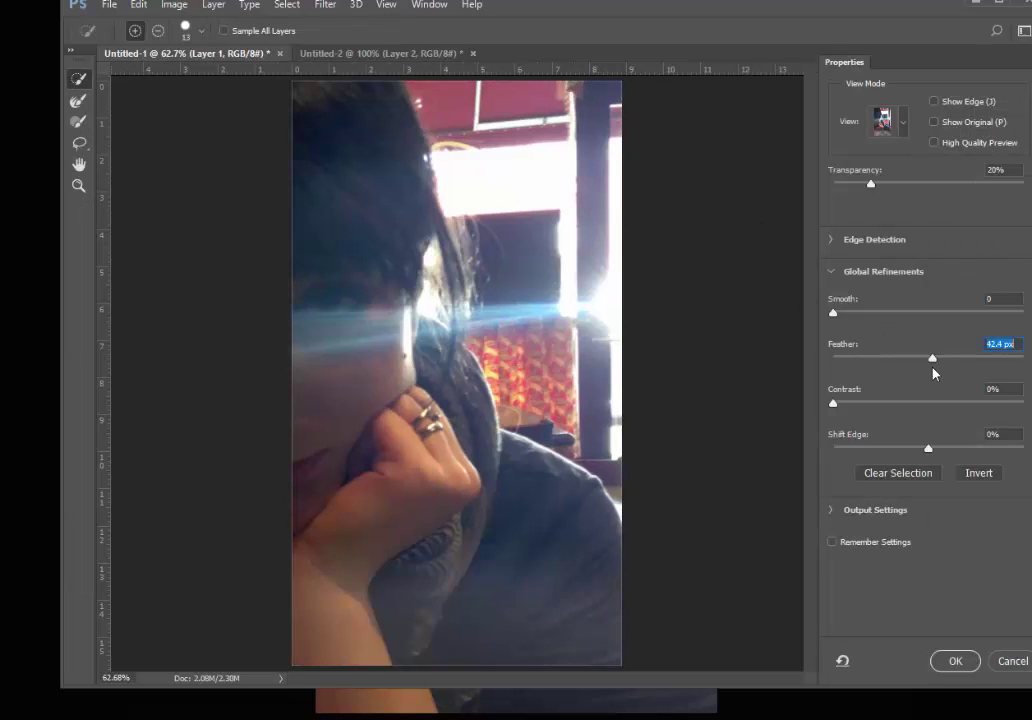
{"action": "left_click", "coordinate": [958, 662]}
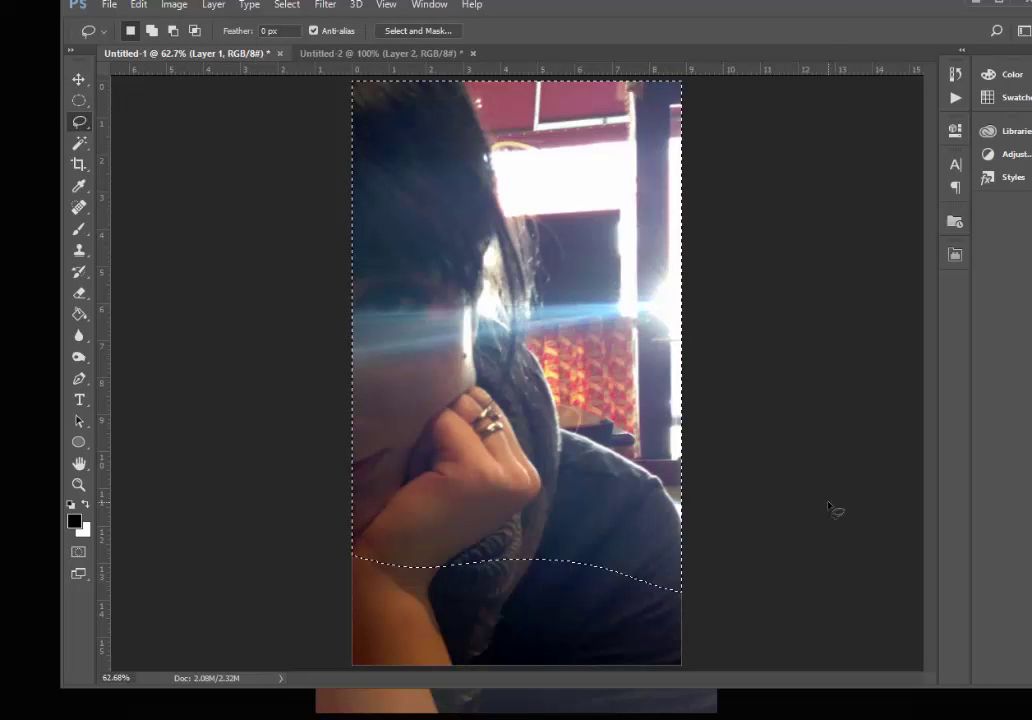
Darken the selected upper area with Levels black input 16, then deselect.
{"action": "key", "text": "ctrl+l"}
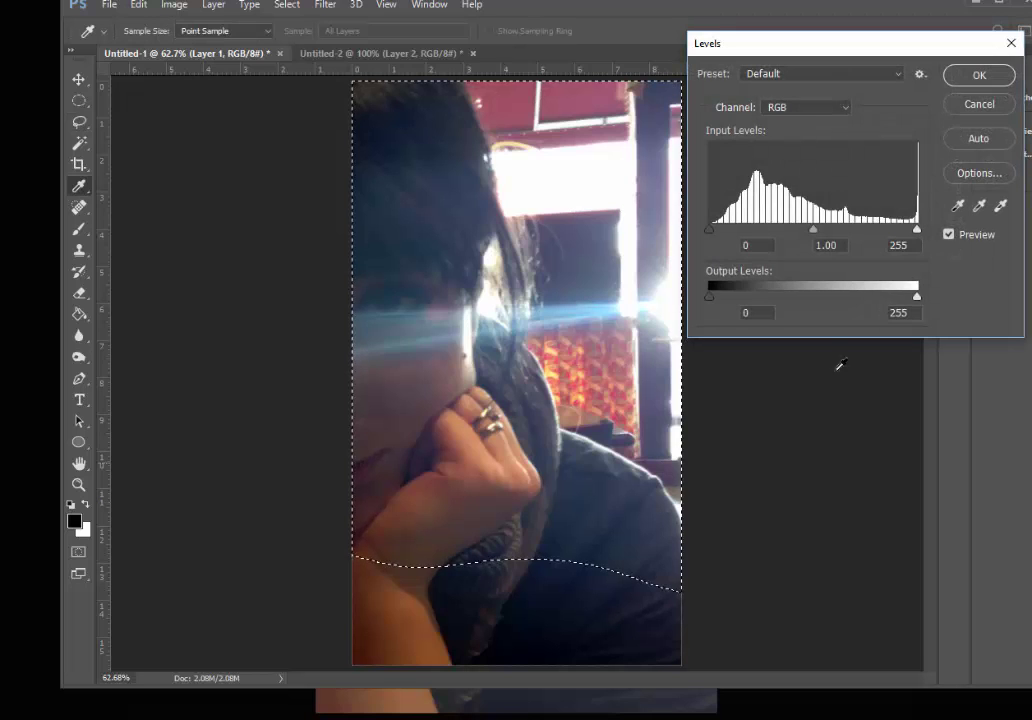
{"action": "left_click_drag", "start_coordinate": [710, 235], "coordinate": [723, 234]}
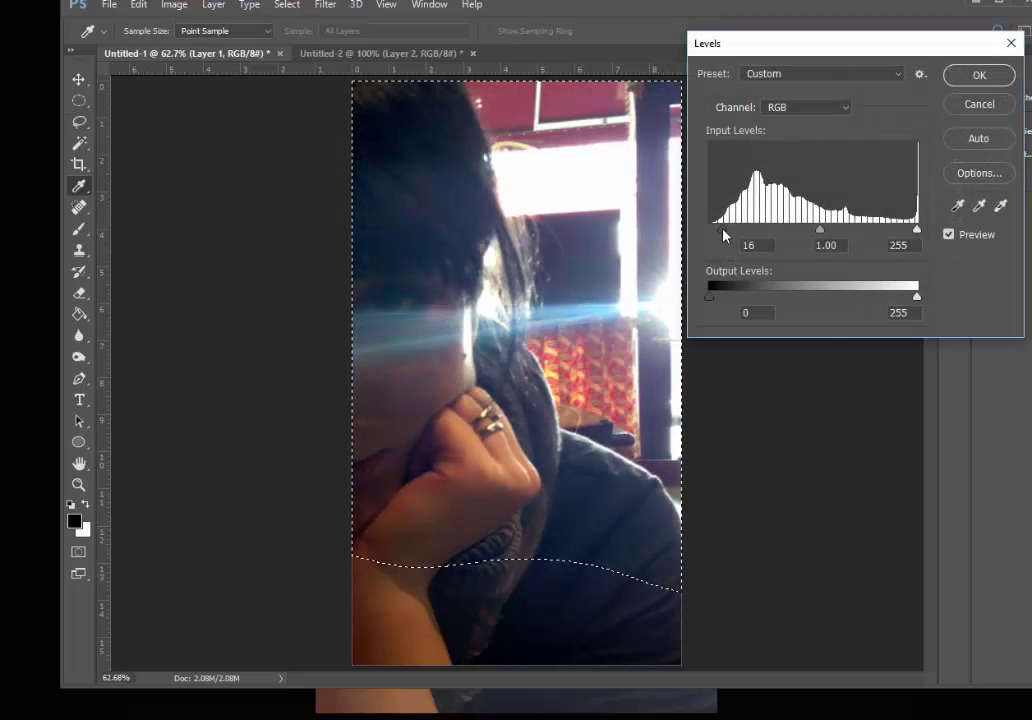
{"action": "left_click", "coordinate": [972, 76]}
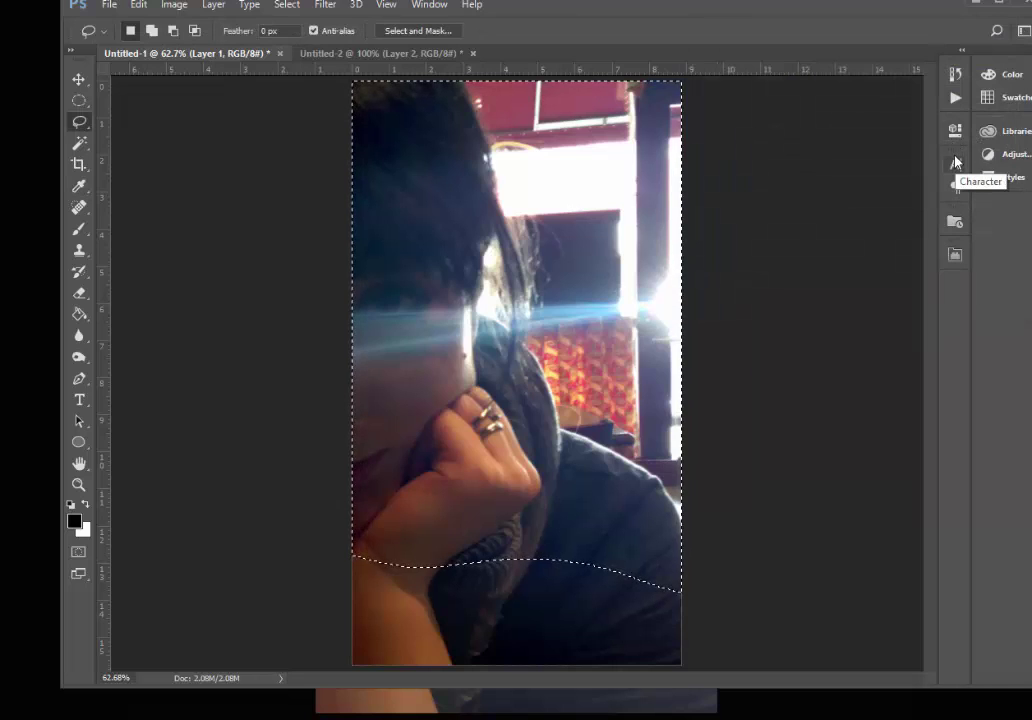
{"action": "key", "text": "ctrl+d"}
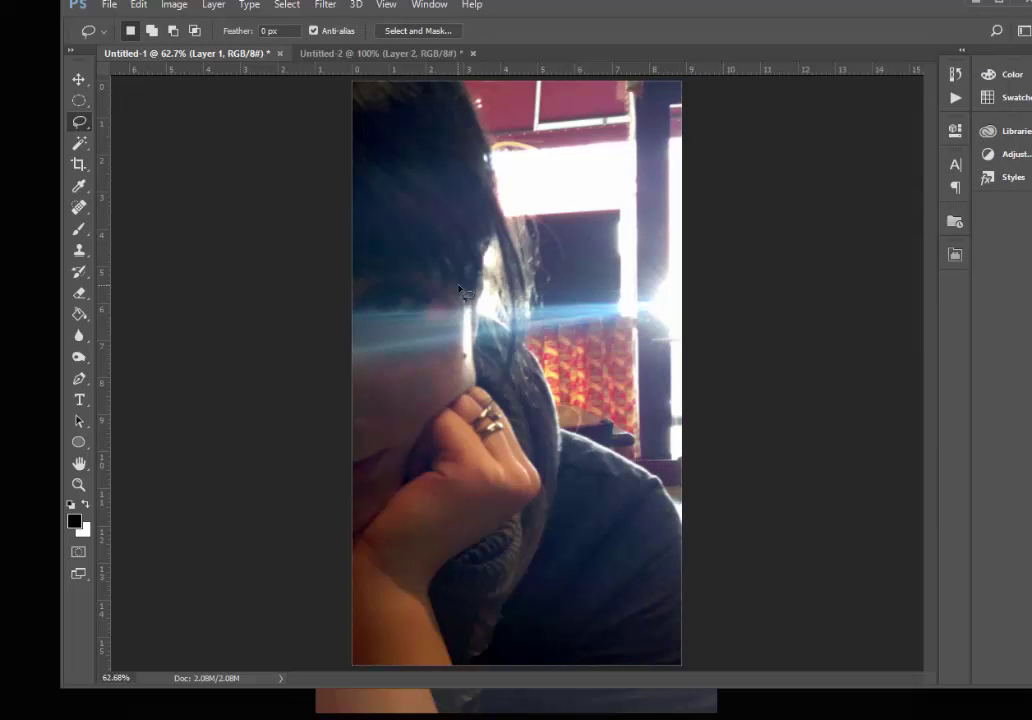
Lasso the shadowed eye area and feather the selection by 29.8 px.
{"action": "mouse_move", "coordinate": [445, 276]}
{"action": "left_mouse_down"}
{"action": "mouse_move", "coordinate": [372, 290]}
{"action": "mouse_move", "coordinate": [395, 318]}
{"action": "mouse_move", "coordinate": [424, 296]}
{"action": "mouse_move", "coordinate": [420, 283]}
{"action": "left_mouse_up"}
{"action": "left_click", "coordinate": [436, 31]}
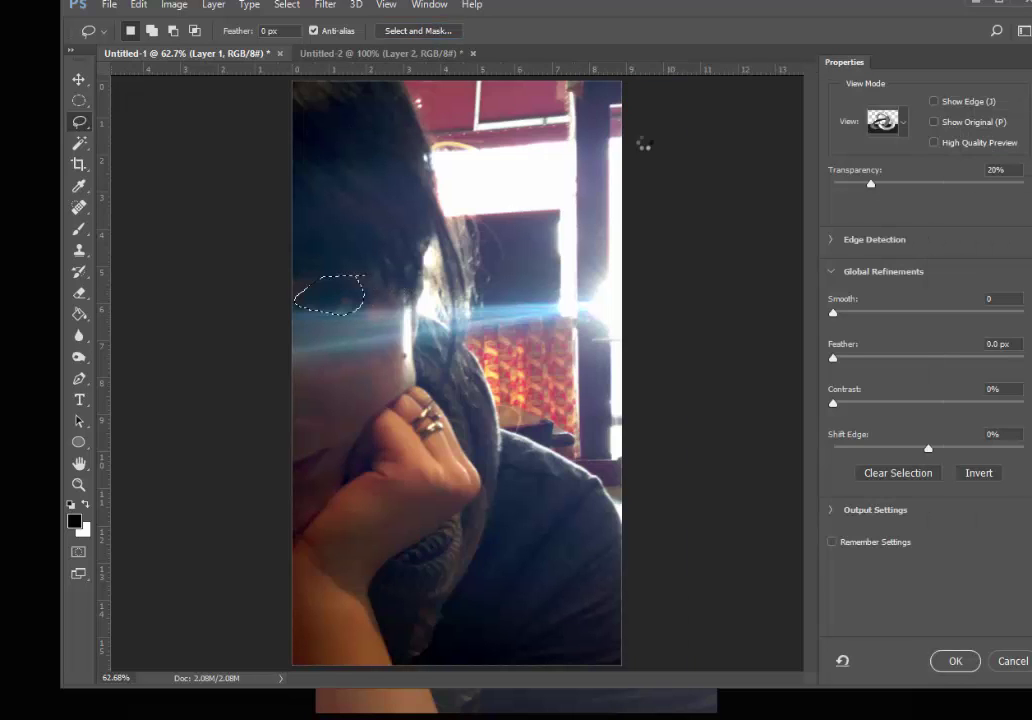
{"action": "left_click_drag", "start_coordinate": [914, 357], "coordinate": [901, 361]}
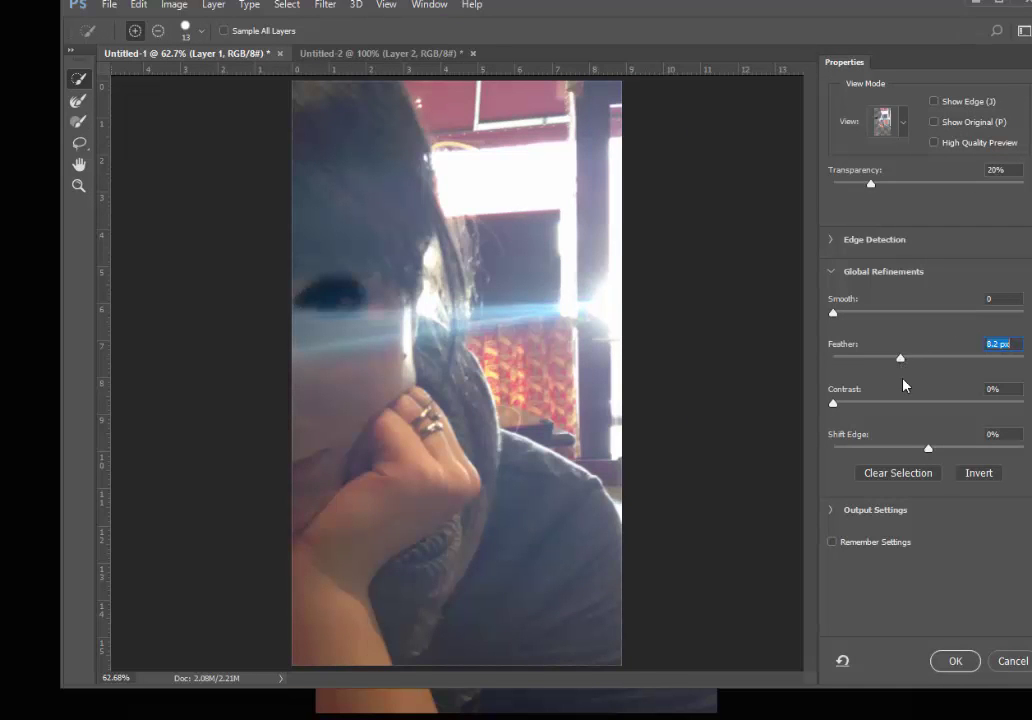
{"action": "left_click", "coordinate": [924, 359]}
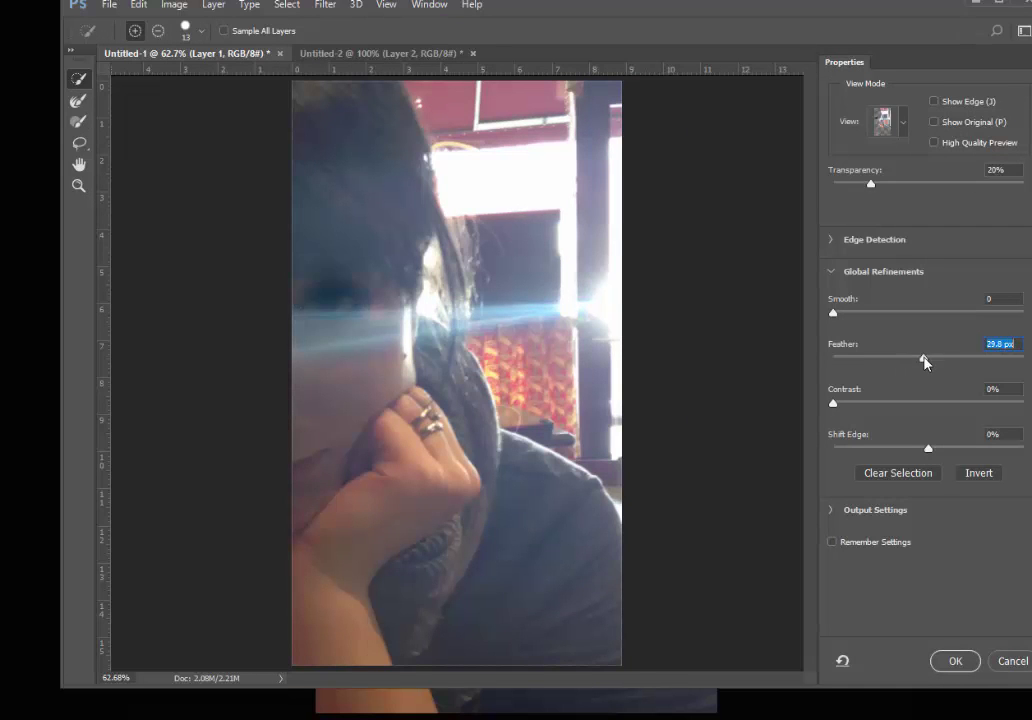
{"action": "left_click", "coordinate": [966, 656]}
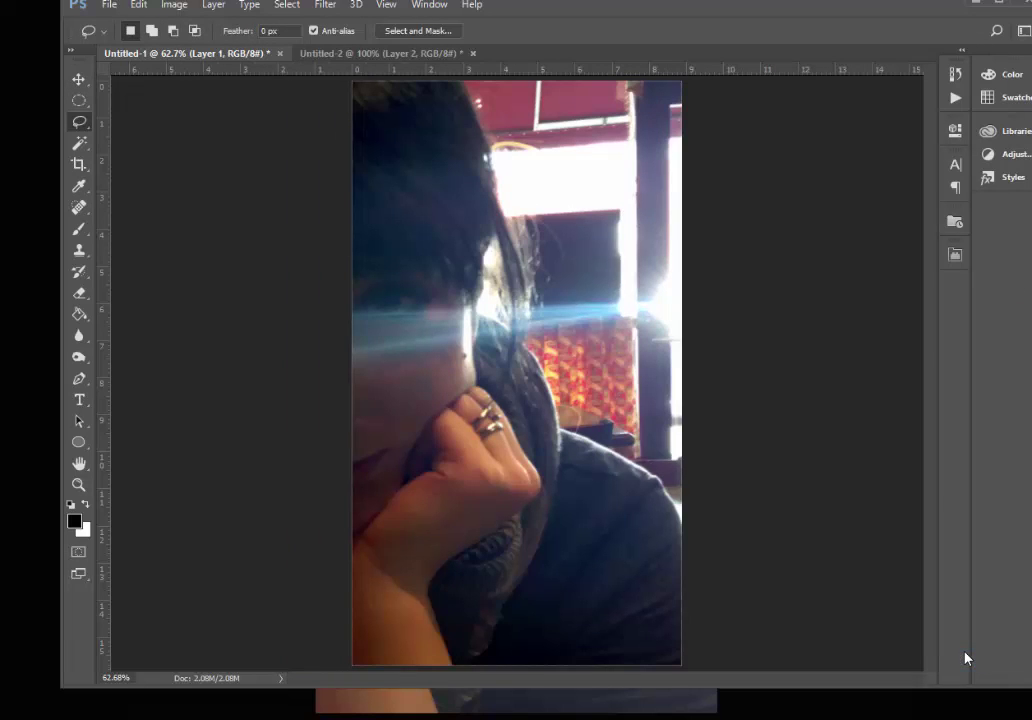
Brighten the eye with Levels: white input 142, black input 9, midtones 0.85.
{"action": "key", "text": "ctrl+l"}
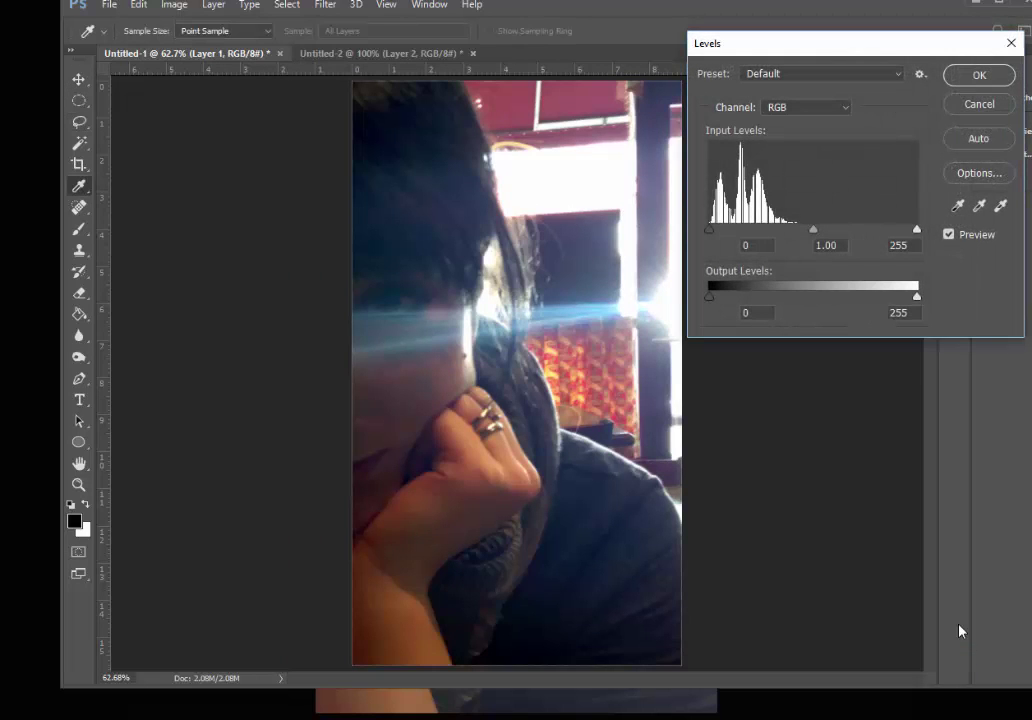
{"action": "left_click_drag", "start_coordinate": [918, 230], "coordinate": [848, 237]}
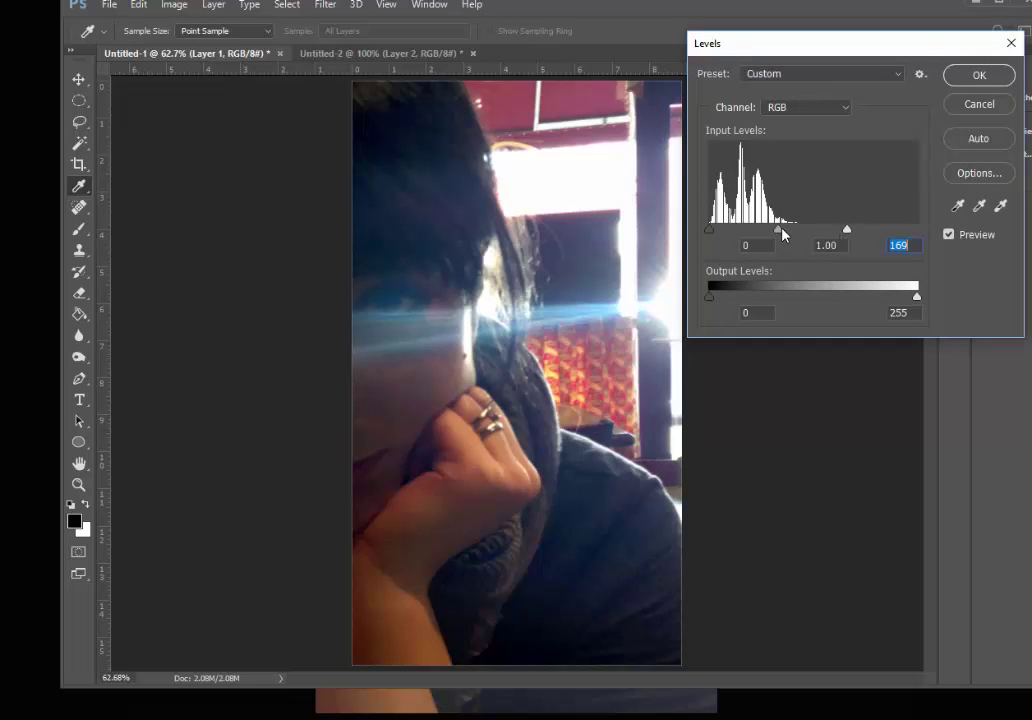
{"action": "left_click_drag", "start_coordinate": [716, 232], "coordinate": [718, 234]}
{"action": "left_click", "coordinate": [785, 232]}
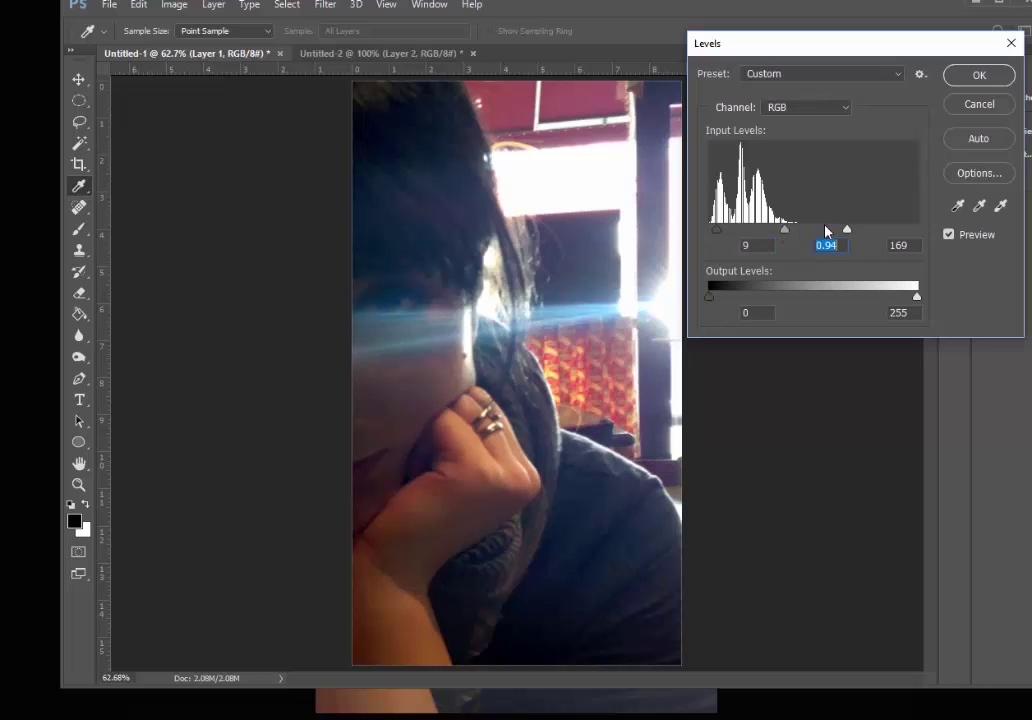
{"action": "left_click_drag", "start_coordinate": [846, 230], "coordinate": [825, 234]}
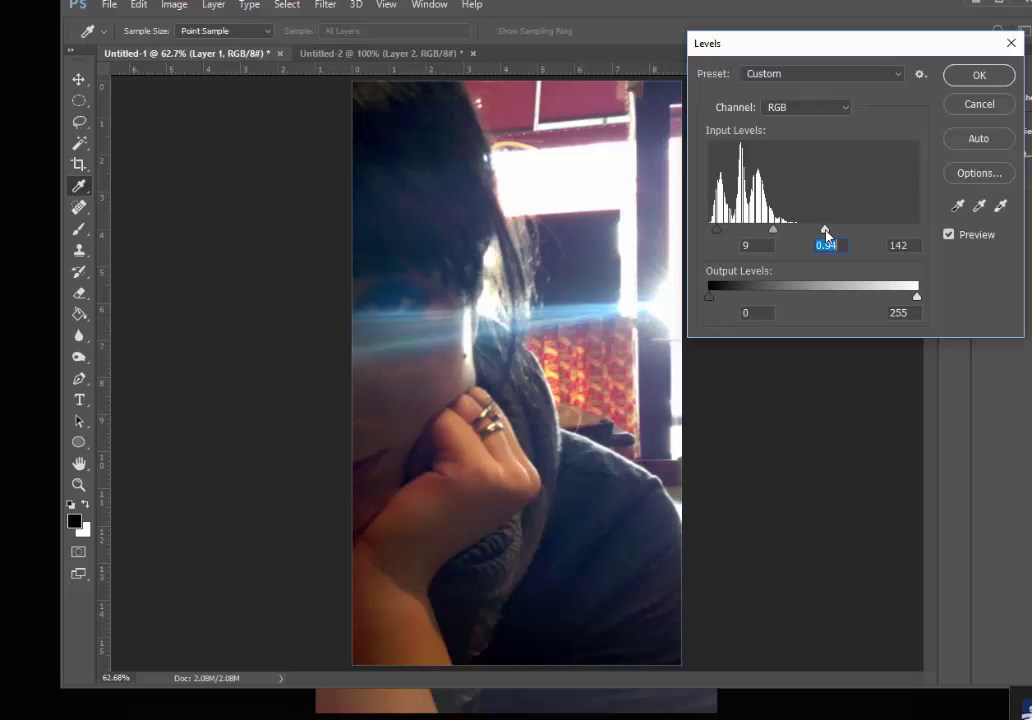
{"action": "left_click", "coordinate": [826, 234]}
{"action": "left_click", "coordinate": [825, 229]}
{"action": "left_click", "coordinate": [979, 75]}
{"action": "key", "text": "l"}
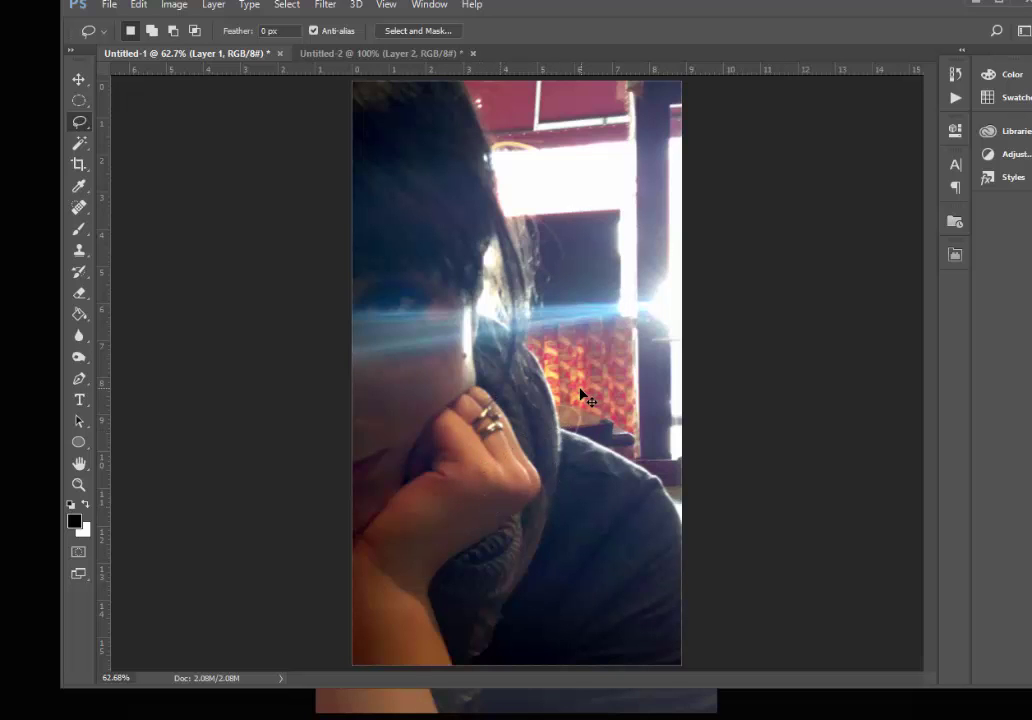
Lower the whole photo's saturation to about -37 with Hue/Saturation.
{"action": "key", "text": "ctrl+u"}
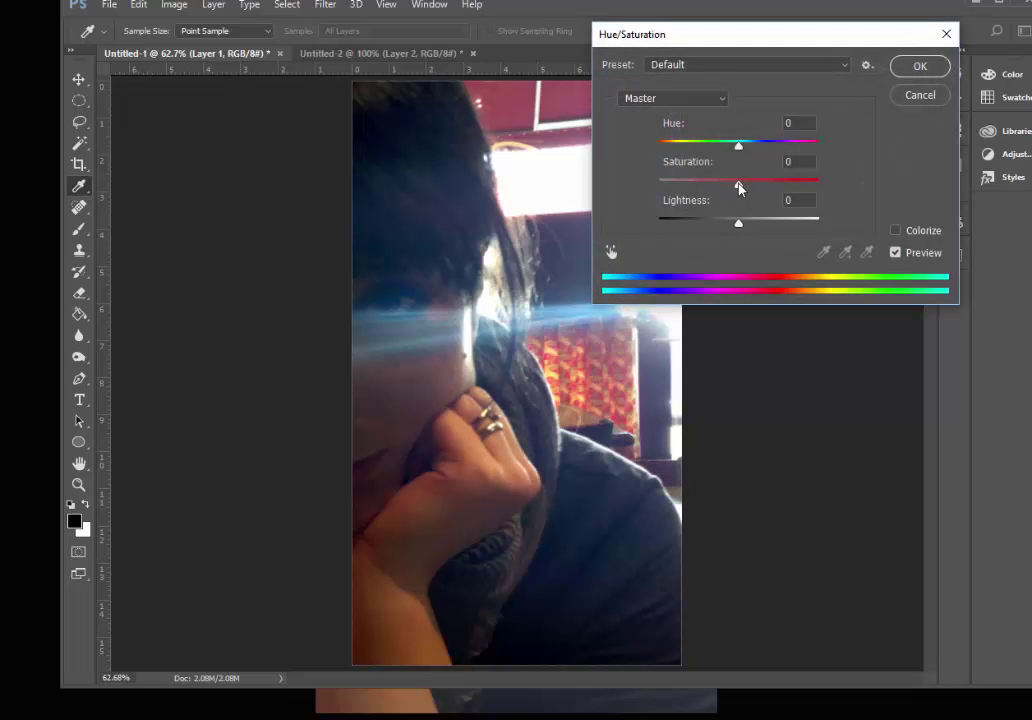
{"action": "left_click_drag", "start_coordinate": [738, 186], "coordinate": [708, 187]}
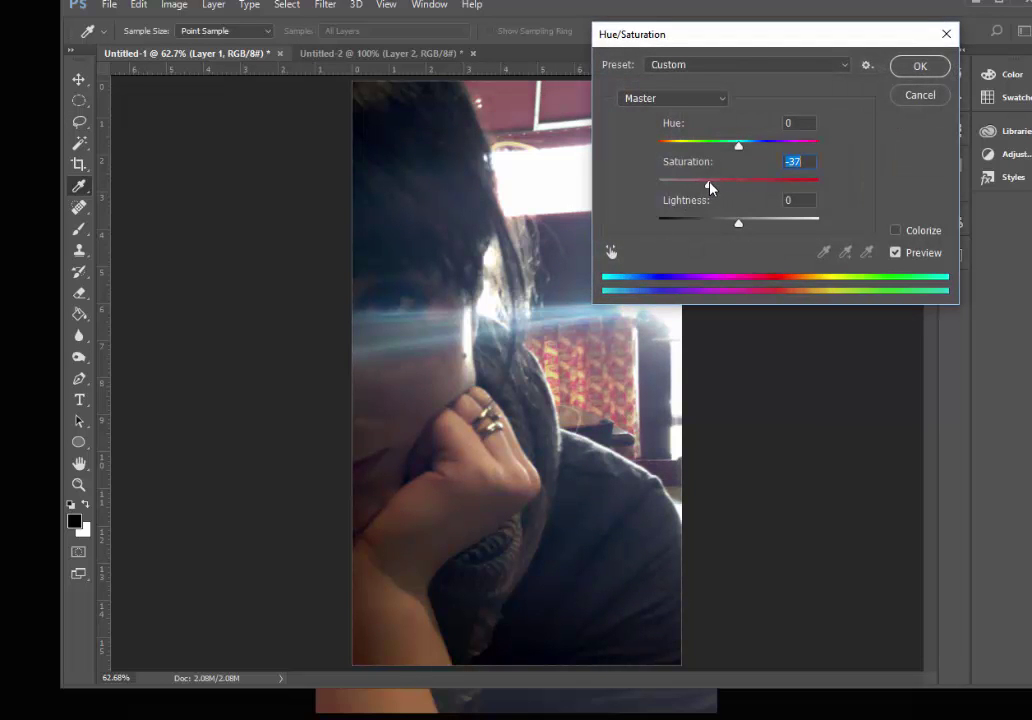
{"action": "left_click", "coordinate": [898, 70]}
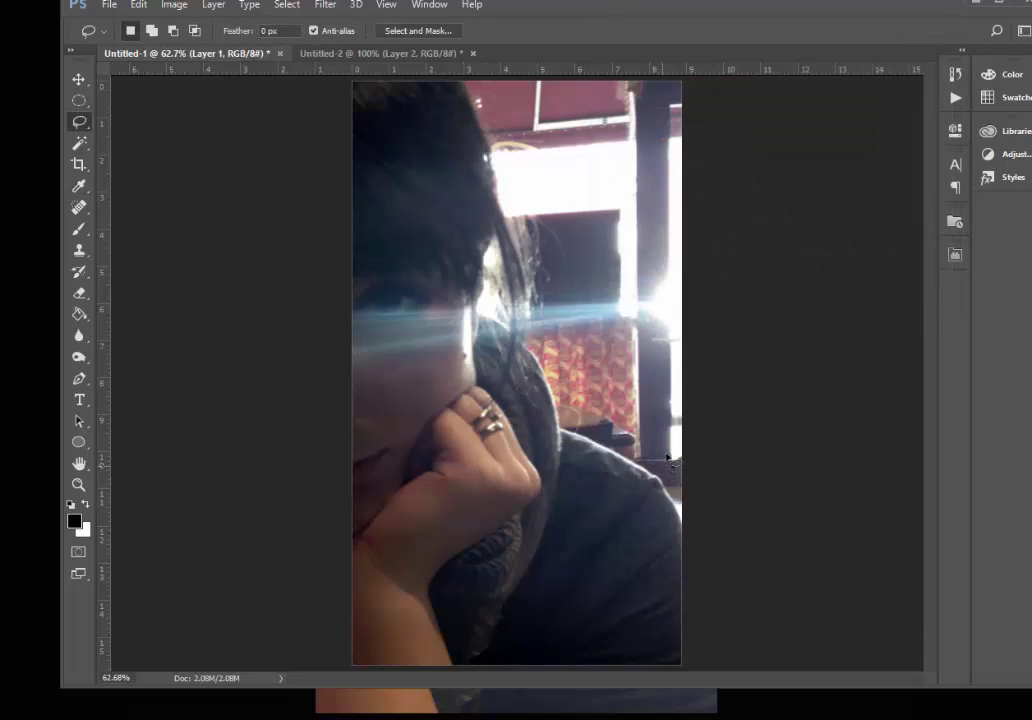
Lasso the upper background and top of the head, feathering the selection by 74.9 px.
{"action": "mouse_move", "coordinate": [352, 108]}
{"action": "left_mouse_down"}
{"action": "mouse_move", "coordinate": [505, 273]}
{"action": "mouse_move", "coordinate": [585, 420]}
{"action": "mouse_move", "coordinate": [700, 480]}
{"action": "mouse_move", "coordinate": [300, 78]}
{"action": "left_mouse_up"}
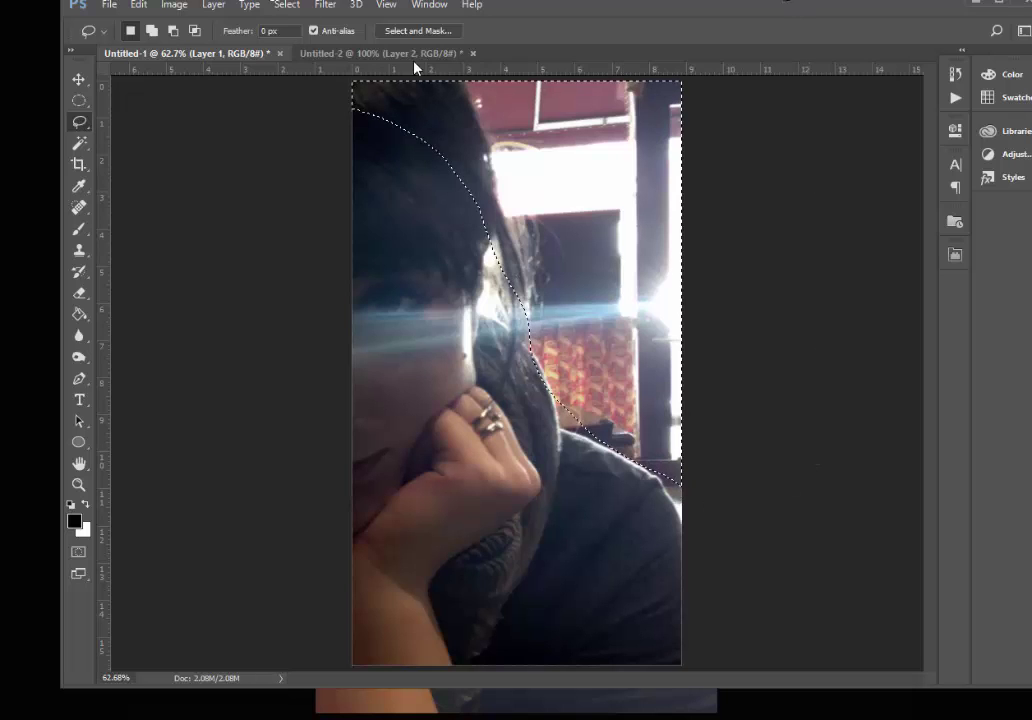
{"action": "left_click", "coordinate": [420, 32]}
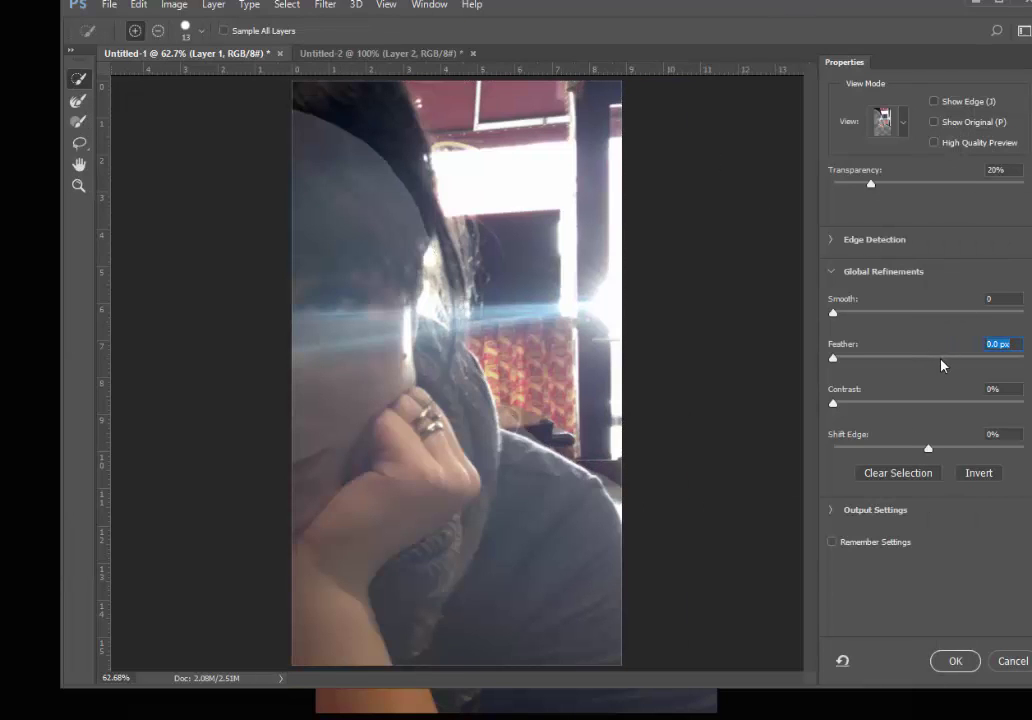
{"action": "left_click_drag", "start_coordinate": [941, 365], "coordinate": [948, 365]}
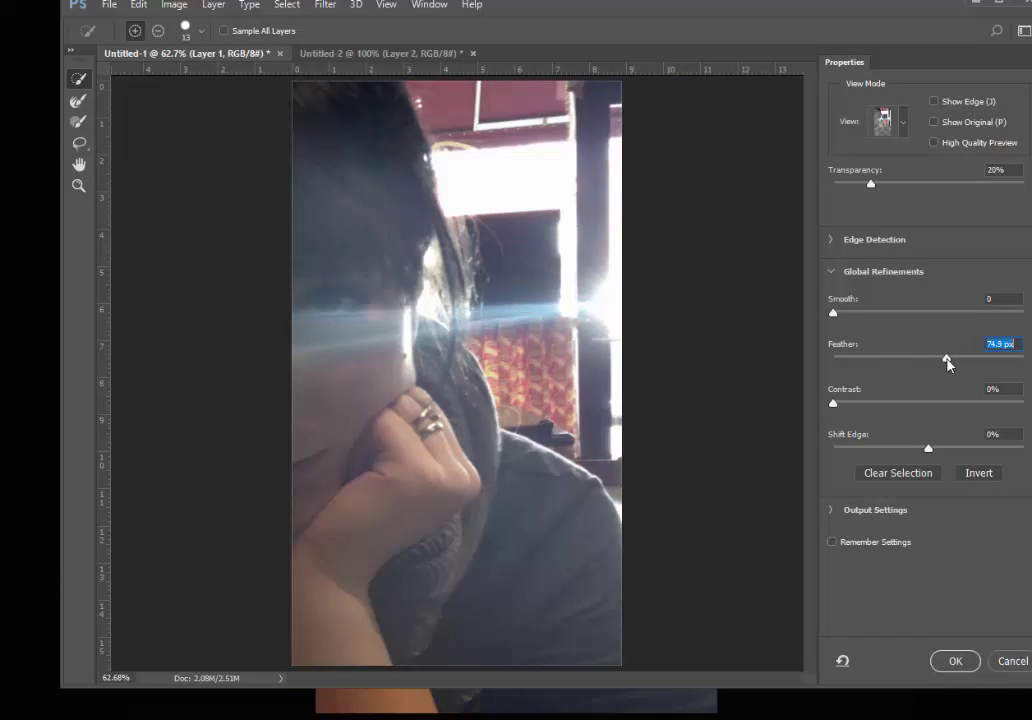
{"action": "left_click", "coordinate": [954, 661]}
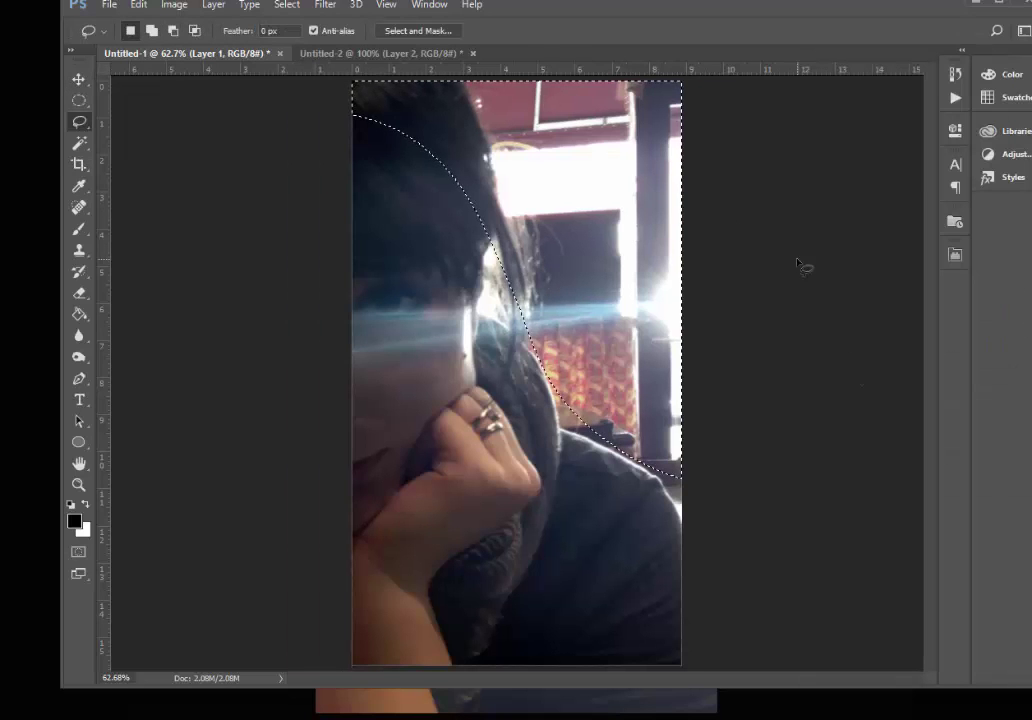
Darken the selection with Levels black input 67, then deselect.
{"action": "key", "text": "ctrl+l"}
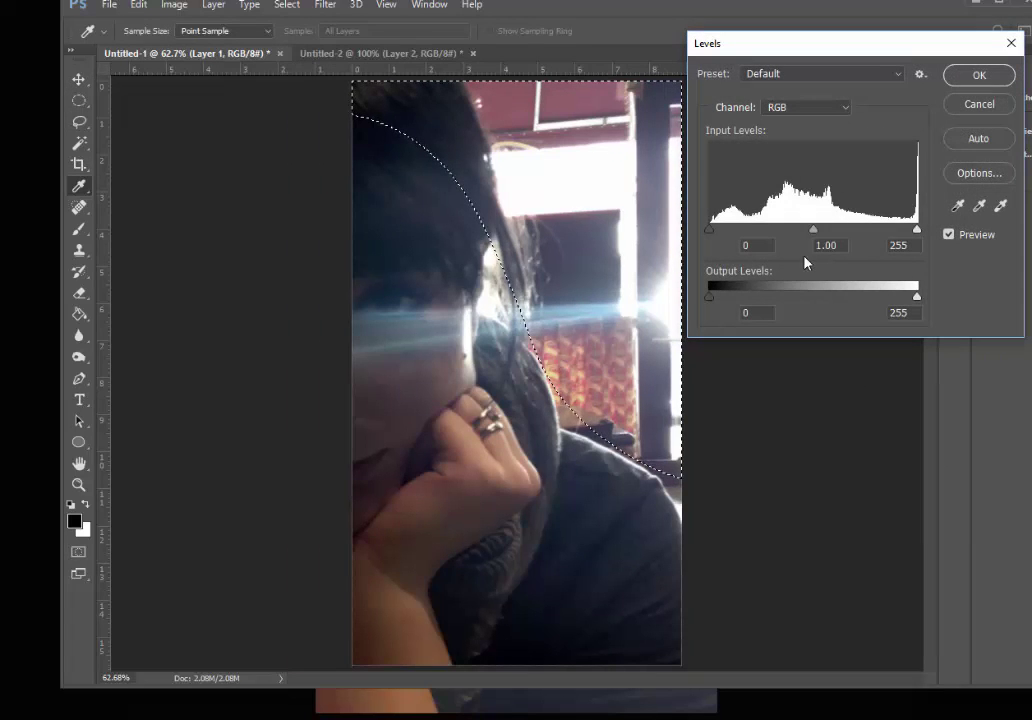
{"action": "mouse_move", "coordinate": [917, 230]}
{"action": "left_mouse_down"}
{"action": "mouse_move", "coordinate": [908, 232]}
{"action": "mouse_move", "coordinate": [918, 231]}
{"action": "left_mouse_up"}
{"action": "left_click_drag", "start_coordinate": [709, 230], "coordinate": [765, 240]}
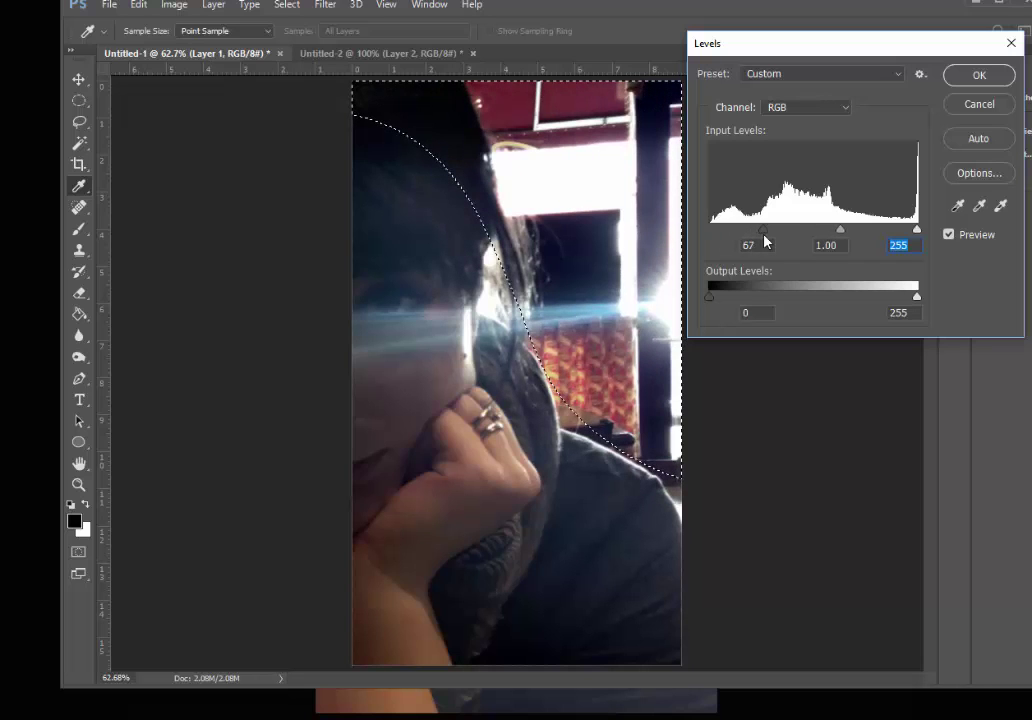
{"action": "left_click", "coordinate": [765, 238]}
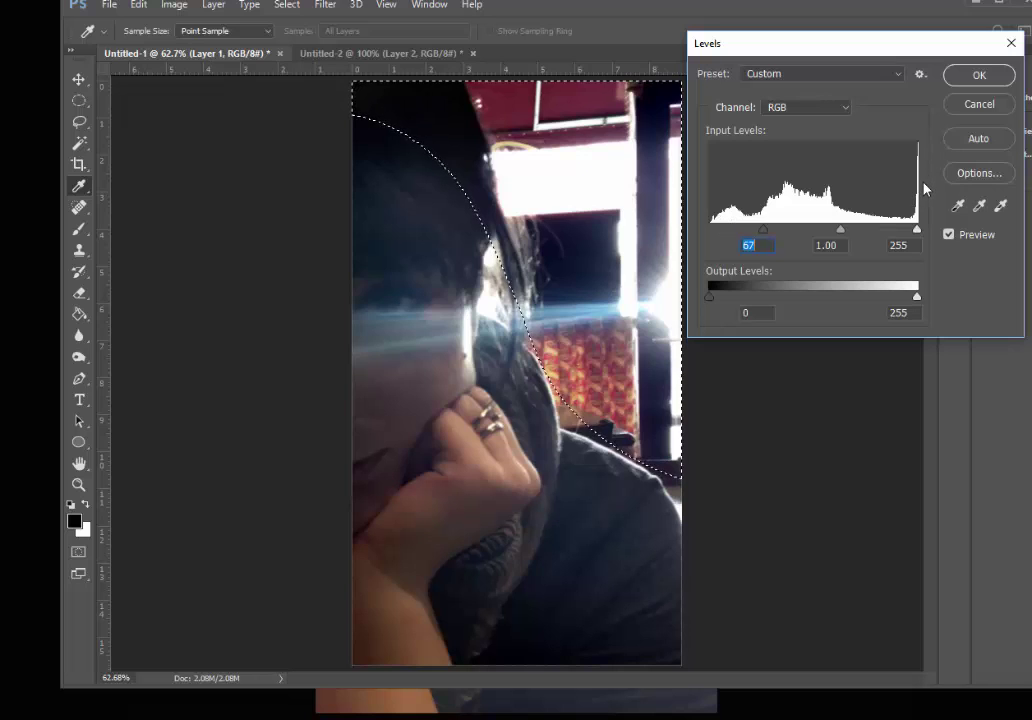
{"action": "left_click", "coordinate": [979, 76]}
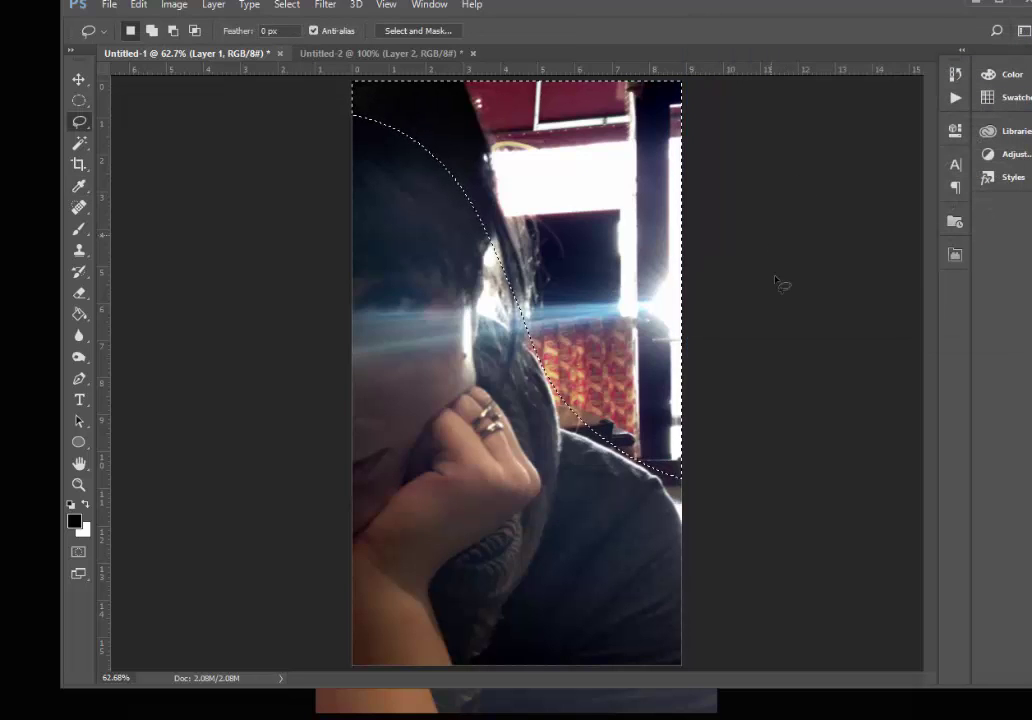
{"action": "key", "text": "ctrl+d"}
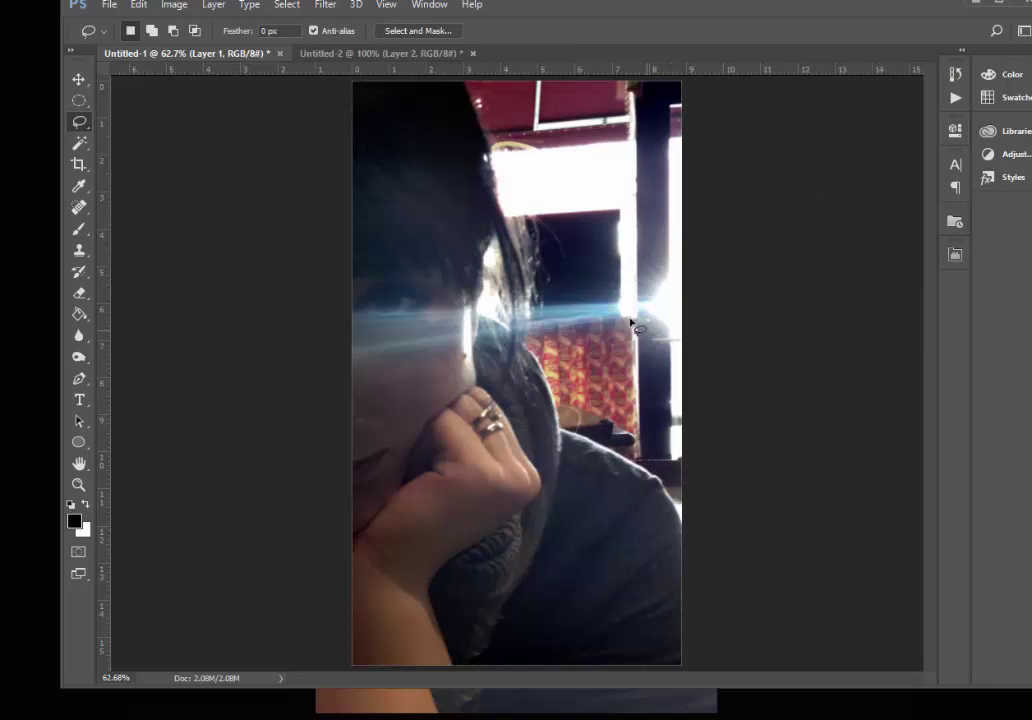
Lasso the hair on the left of the face and feather the selection by 47 px.
{"action": "mouse_move", "coordinate": [352, 145]}
{"action": "left_mouse_down"}
{"action": "mouse_move", "coordinate": [456, 210]}
{"action": "mouse_move", "coordinate": [499, 274]}
{"action": "mouse_move", "coordinate": [457, 308]}
{"action": "mouse_move", "coordinate": [355, 318]}
{"action": "left_mouse_up"}
{"action": "left_click", "coordinate": [418, 30]}
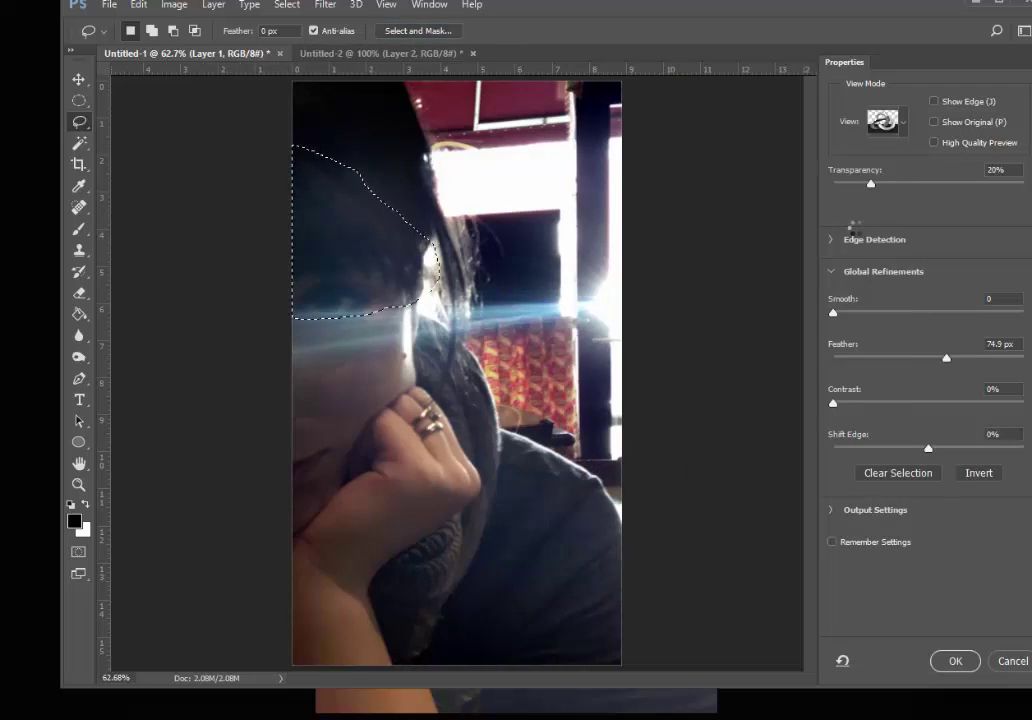
{"action": "left_click_drag", "start_coordinate": [897, 359], "coordinate": [937, 367]}
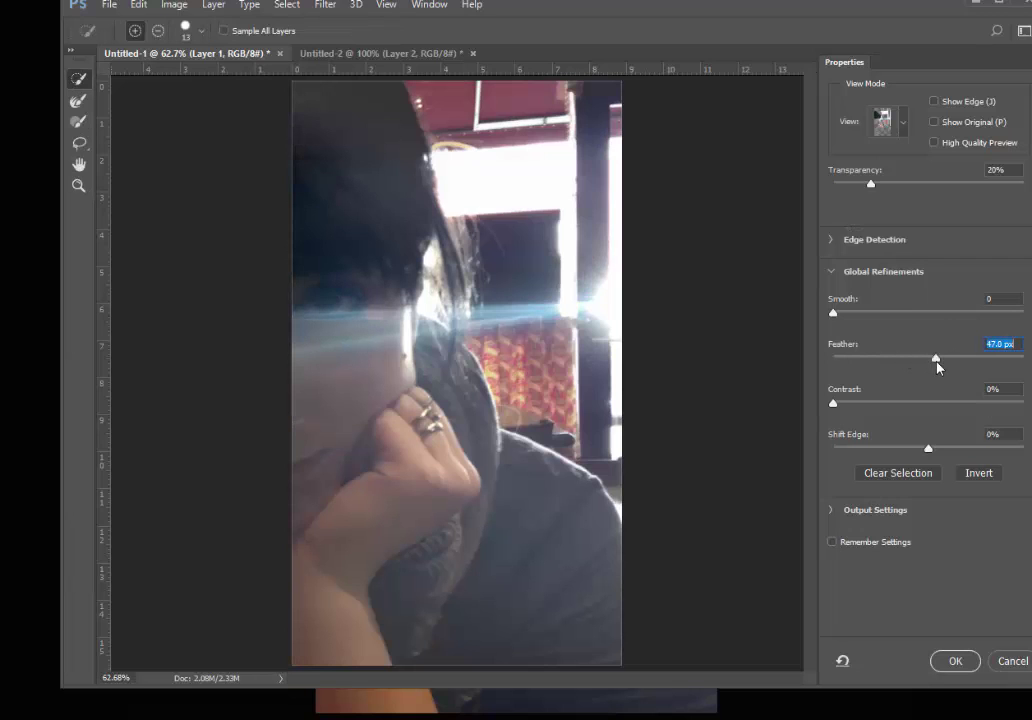
{"action": "left_click", "coordinate": [956, 662]}
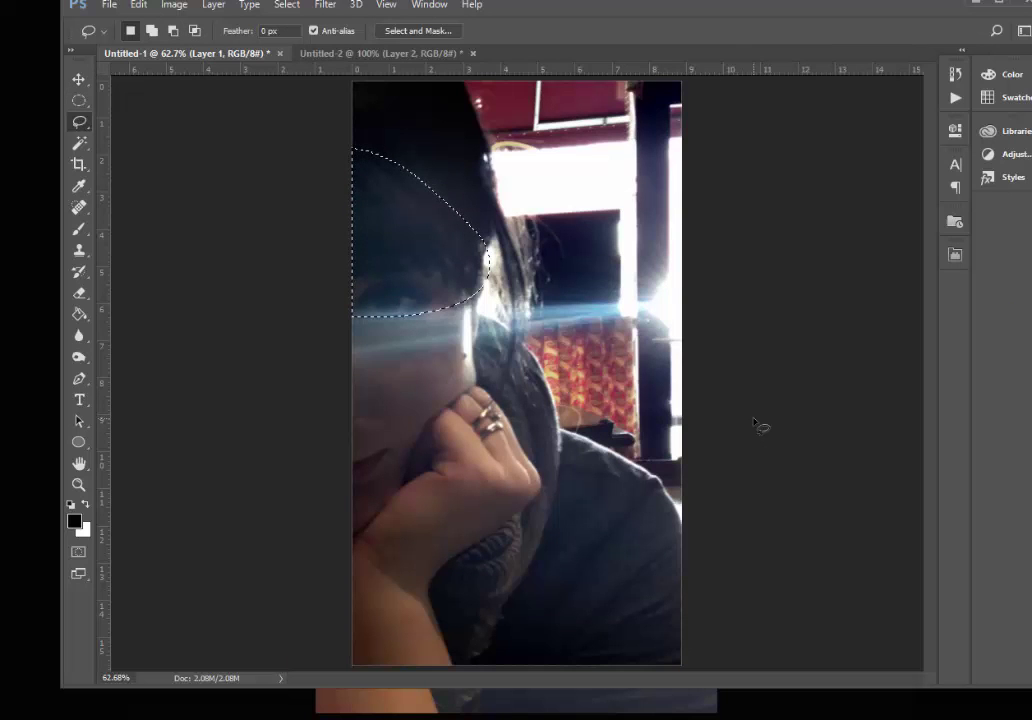
Darken the hair with Levels black input 32.
{"action": "key", "text": "ctrl+d"}
{"action": "key", "text": "ctrl+l"}
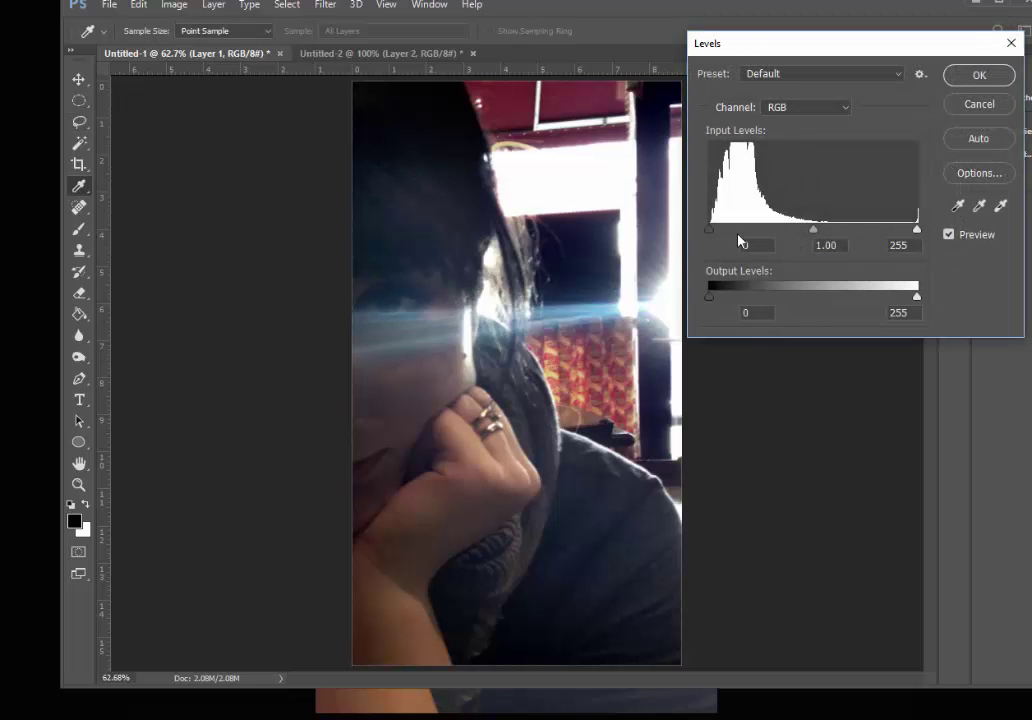
{"action": "left_click_drag", "start_coordinate": [712, 233], "coordinate": [737, 236]}
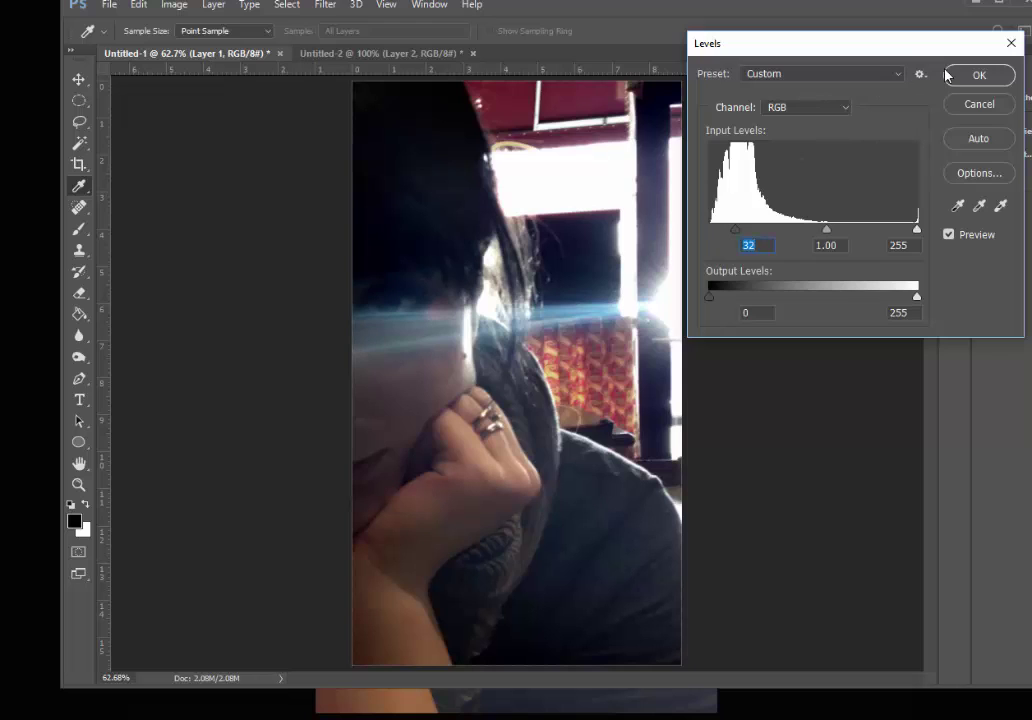
{"action": "left_click", "coordinate": [979, 75]}
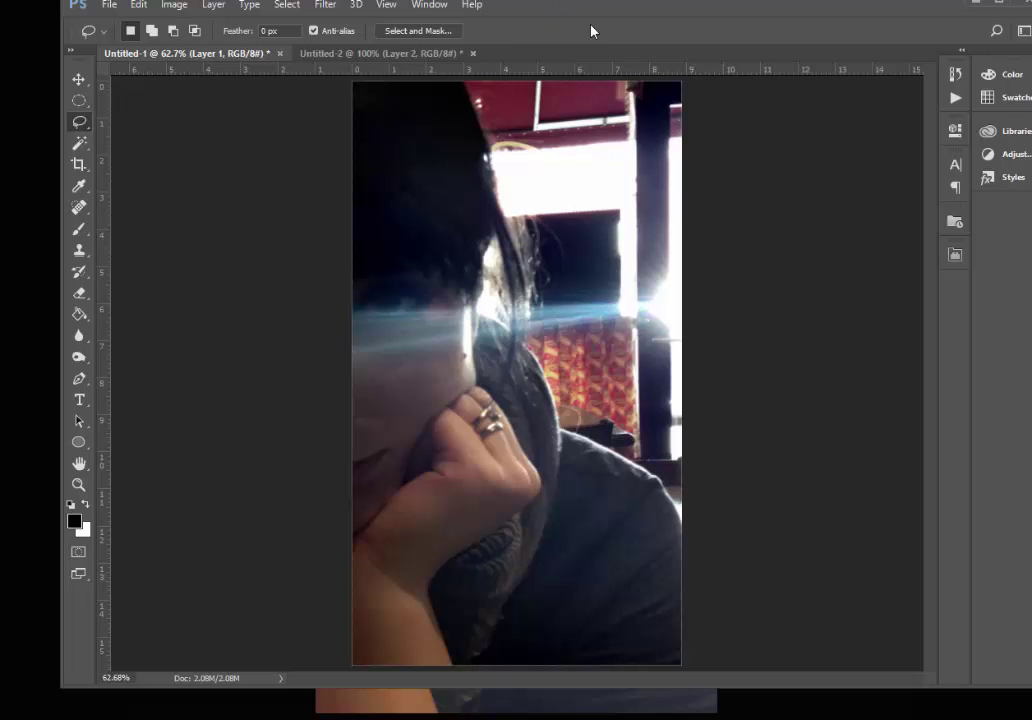
Preview earlier History states such as Paste, then return to the latest Deselect state.
{"action": "mouse_move", "coordinate": [555, 12]}
{"action": "left_mouse_down"}
{"action": "mouse_move", "coordinate": [1031, 47]}
{"action": "mouse_move", "coordinate": [569, 2]}
{"action": "left_mouse_up"}
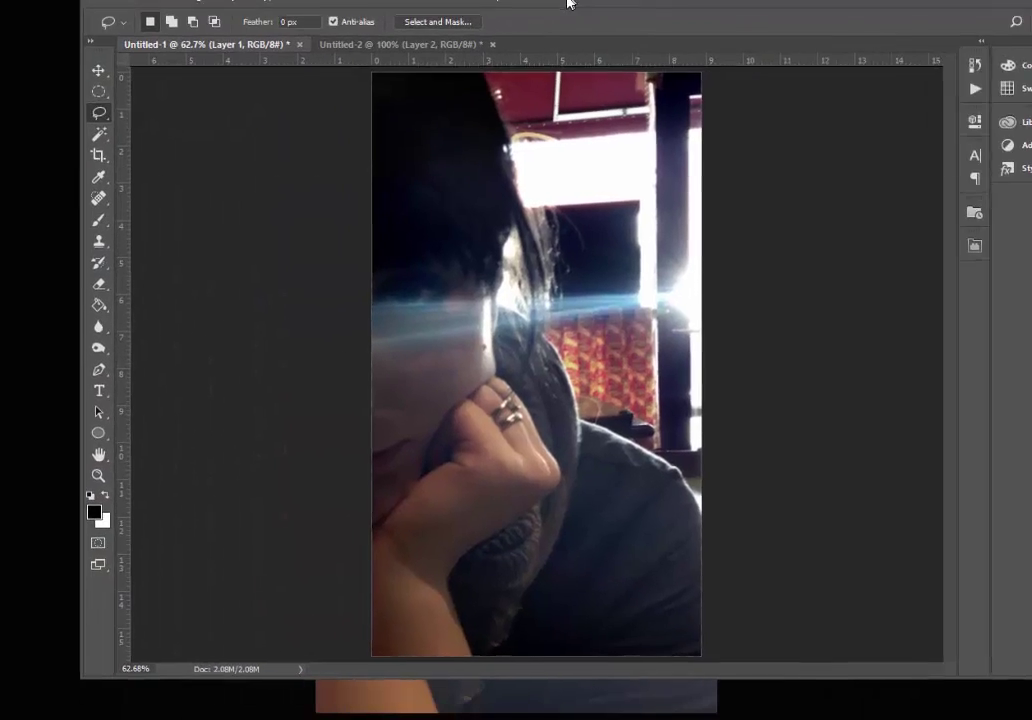
{"action": "left_click", "coordinate": [972, 67]}
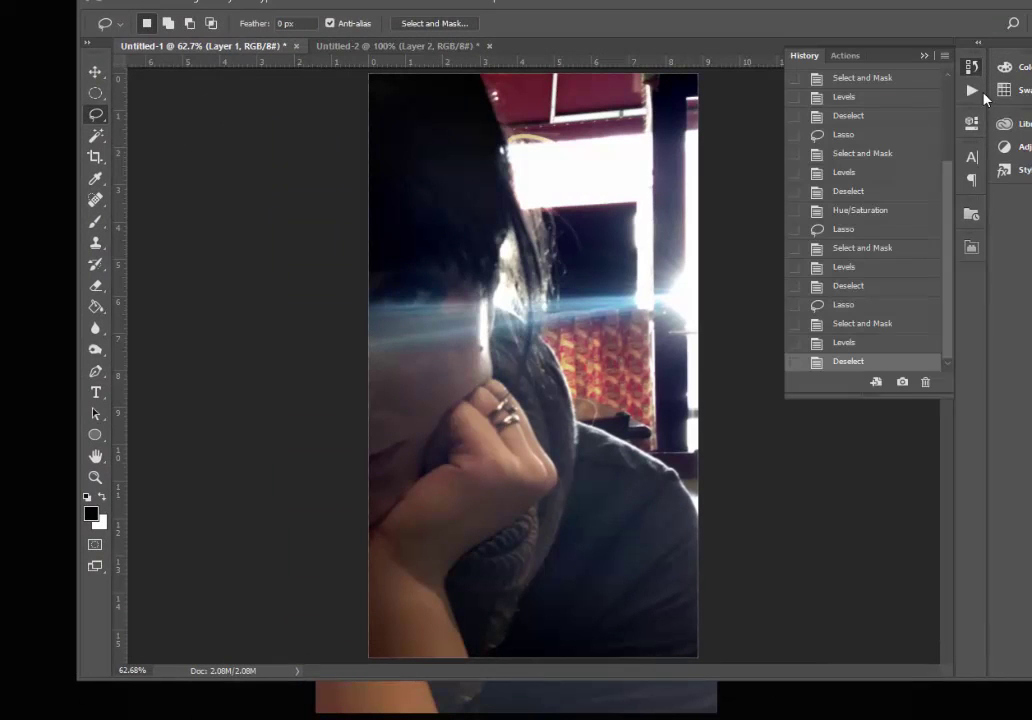
{"action": "left_click", "coordinate": [898, 78]}
{"action": "scroll", "coordinate": [935, 82], "scroll_direction": "up", "scroll_amount": 3}
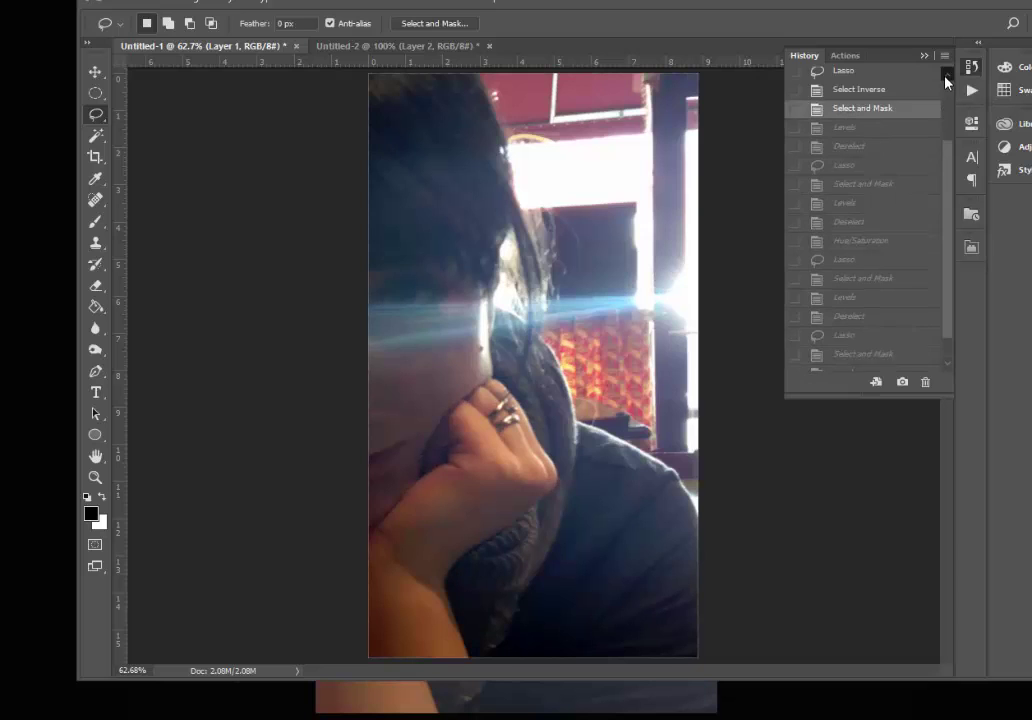
{"action": "scroll", "coordinate": [952, 130], "scroll_direction": "up", "scroll_amount": 3}
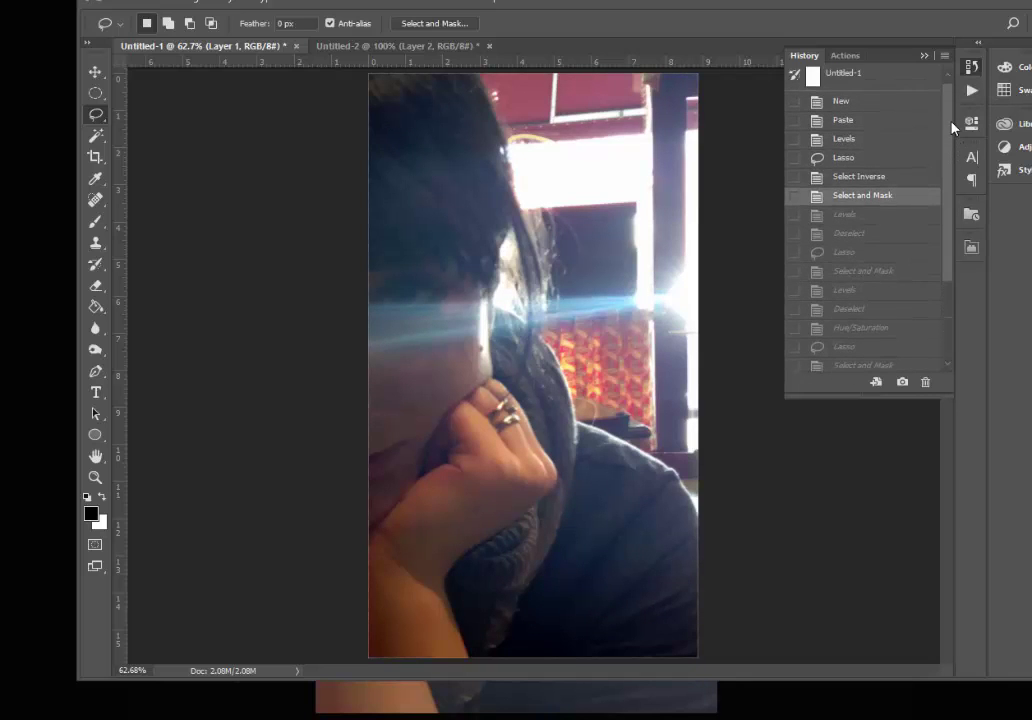
{"action": "left_click", "coordinate": [926, 124]}
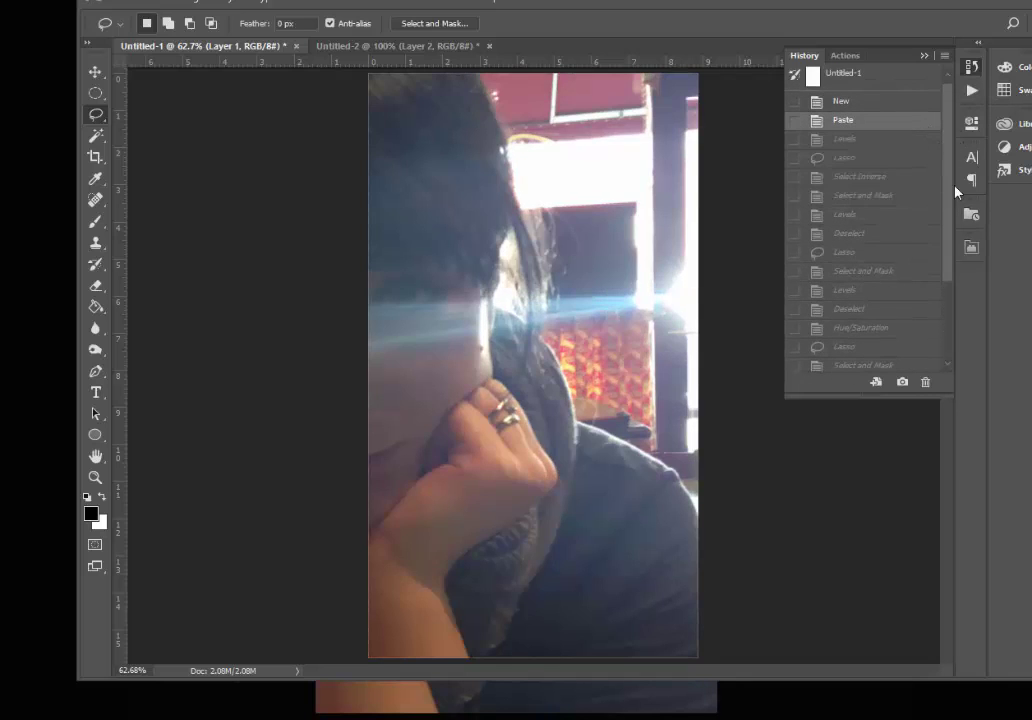
{"action": "left_click_drag", "start_coordinate": [952, 190], "coordinate": [957, 285]}
{"action": "left_click", "coordinate": [911, 364]}
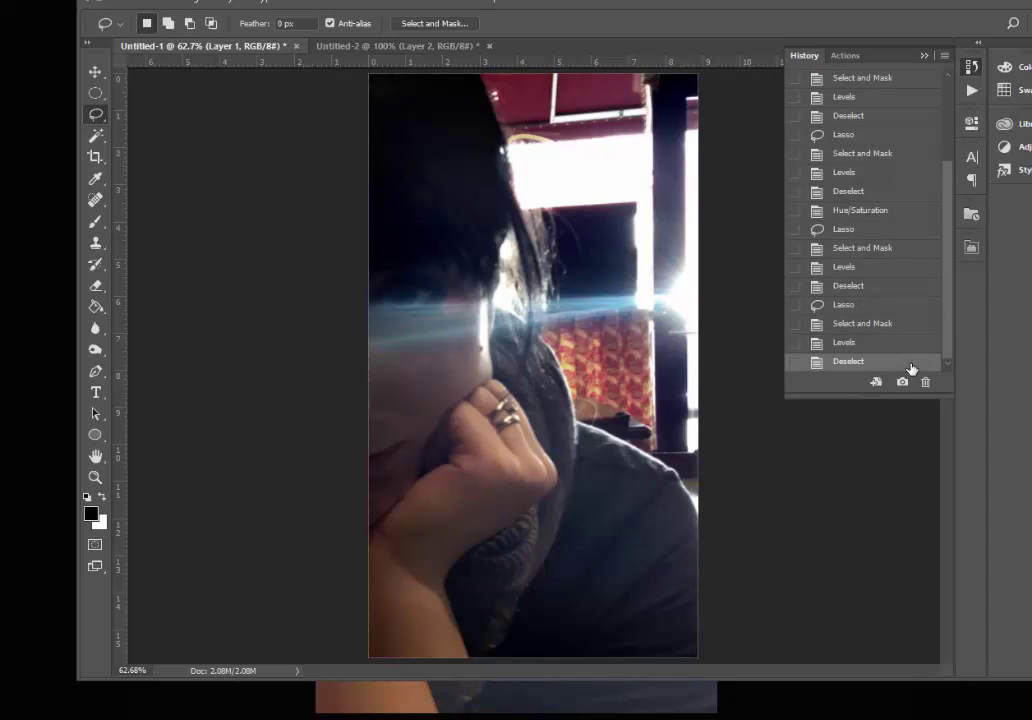